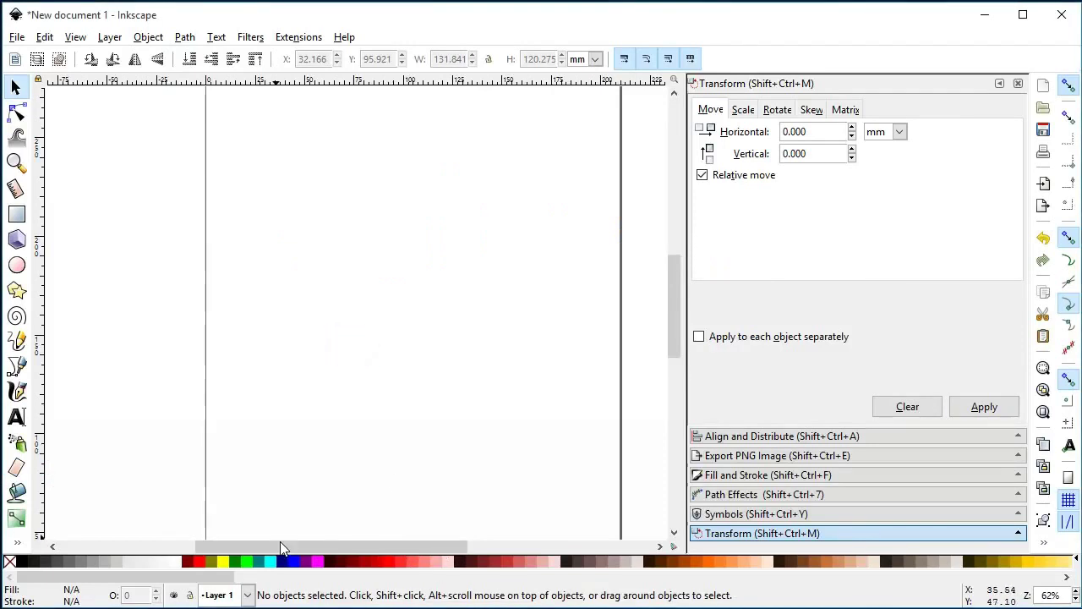
- Type the word 'Inkscape' as text starting left of the page centre
mouse_move(284, 548)
left_mouse_down()
mouse_move(325, 548)
mouse_move(302, 557)
left_mouse_up()
left_click(341, 363)
left_click(16, 416)
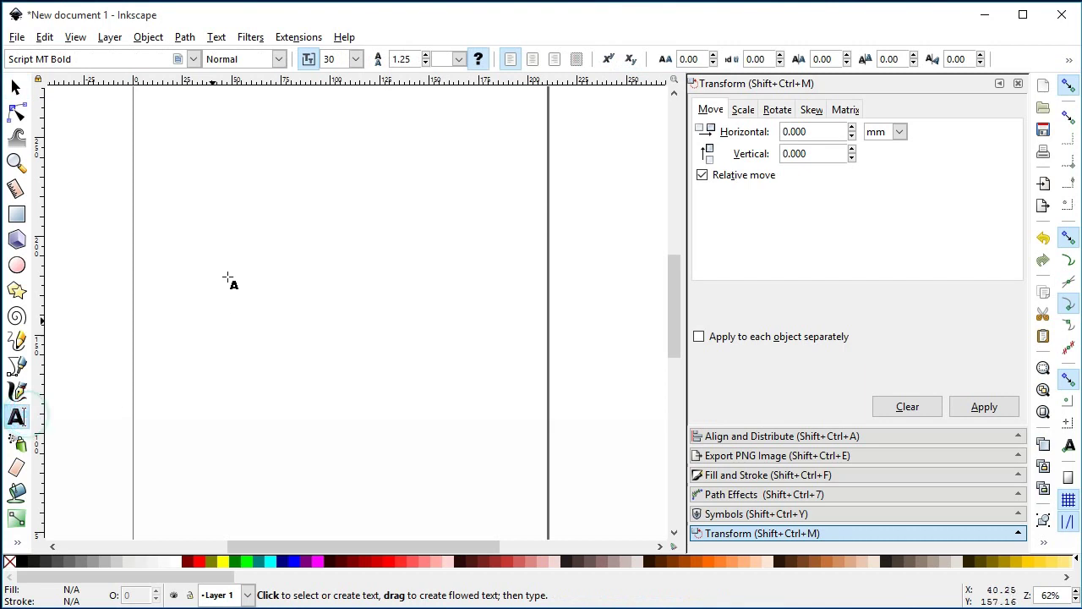
left_click(241, 249)
left_click(259, 264)
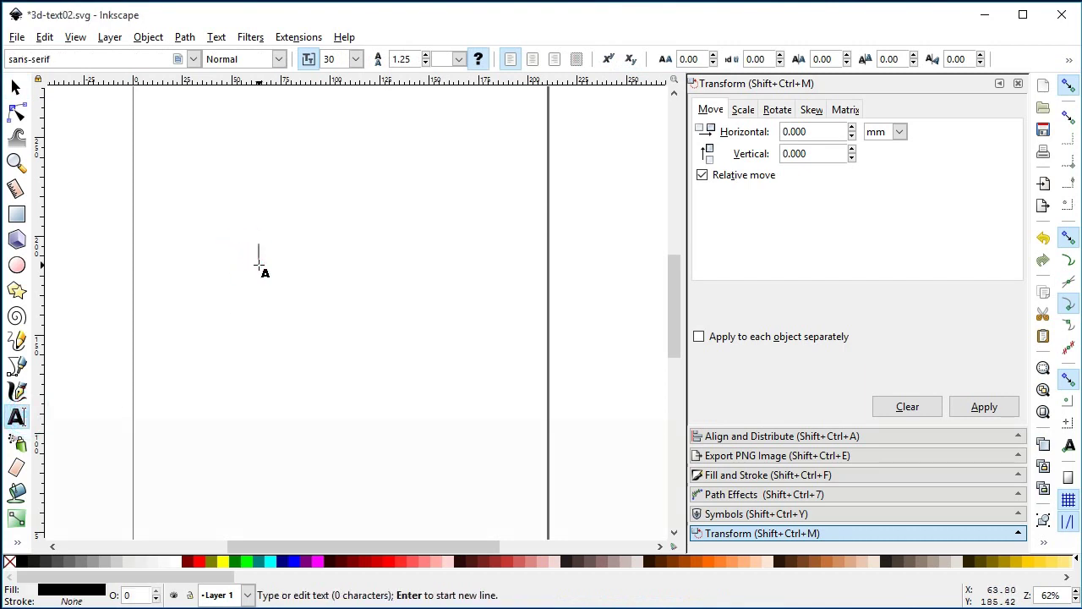
type("Inkscape")
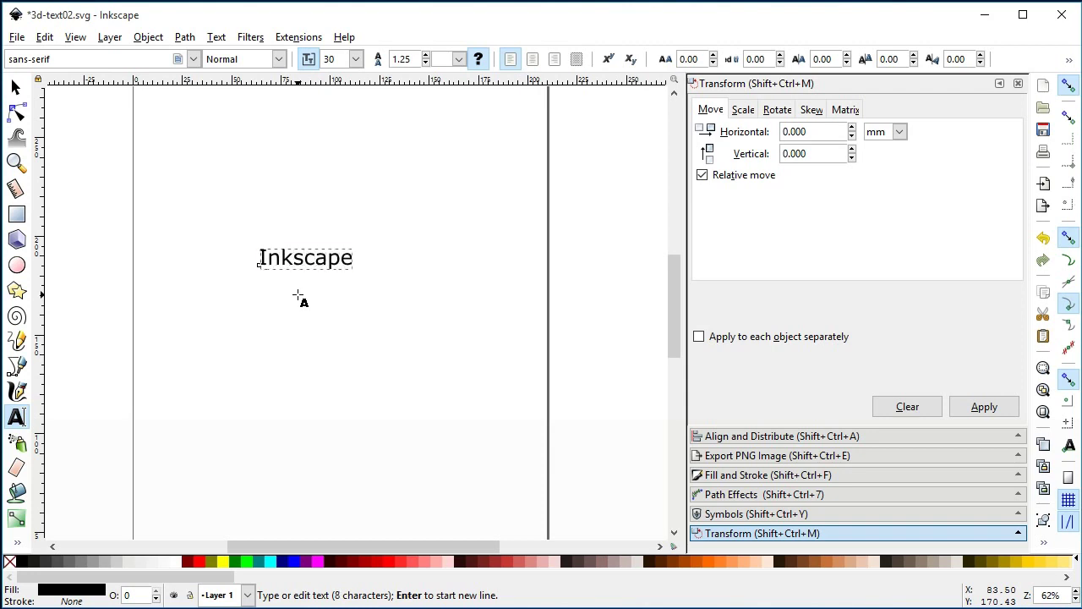
- Apply the Script MT Bold font to the whole word
key("ctrl+a")
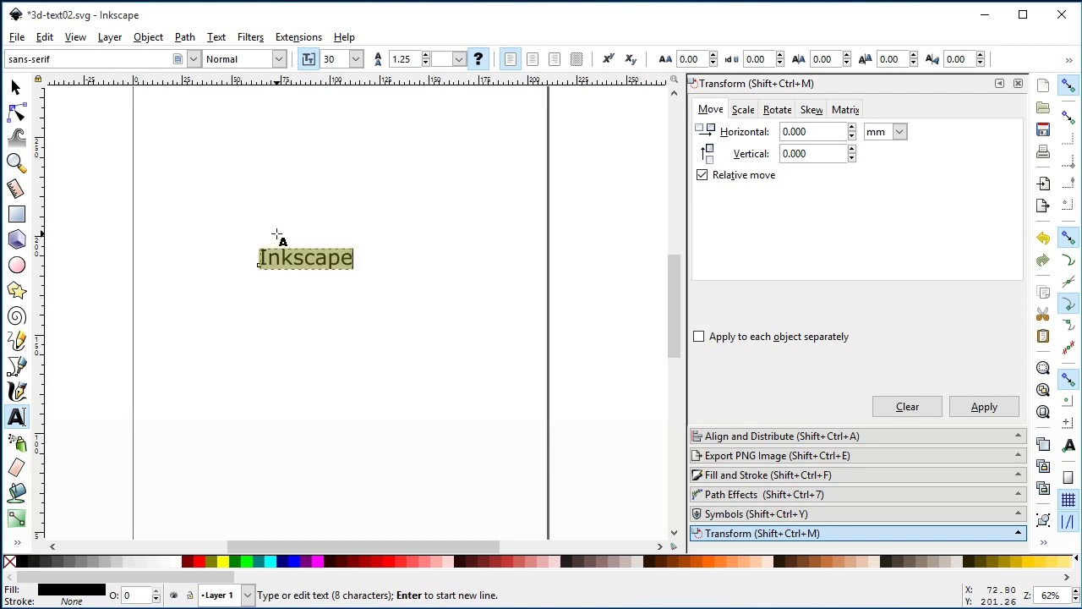
left_click(193, 59)
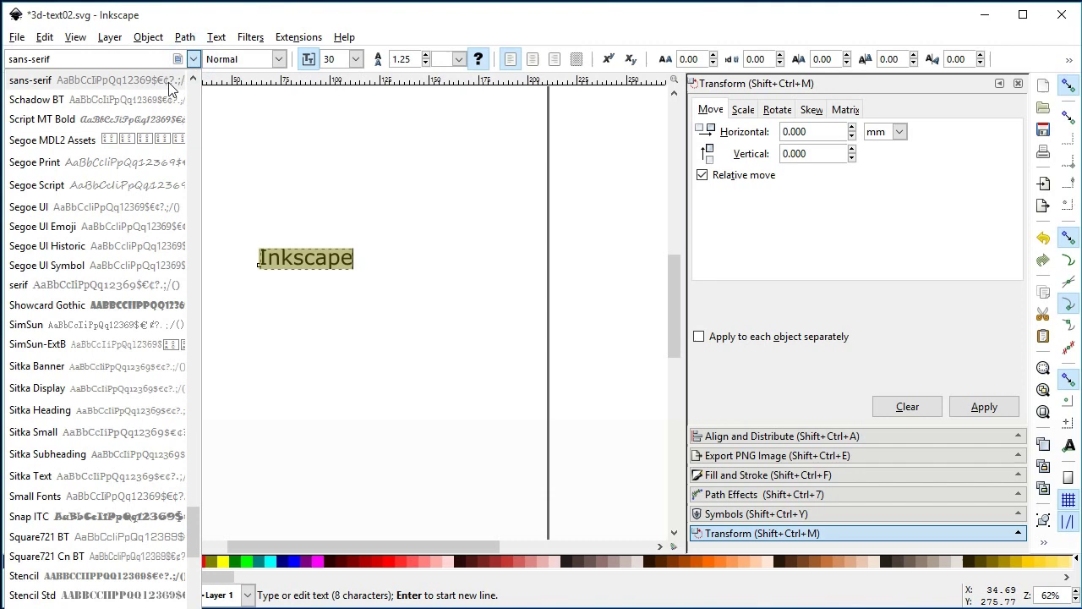
left_click(141, 118)
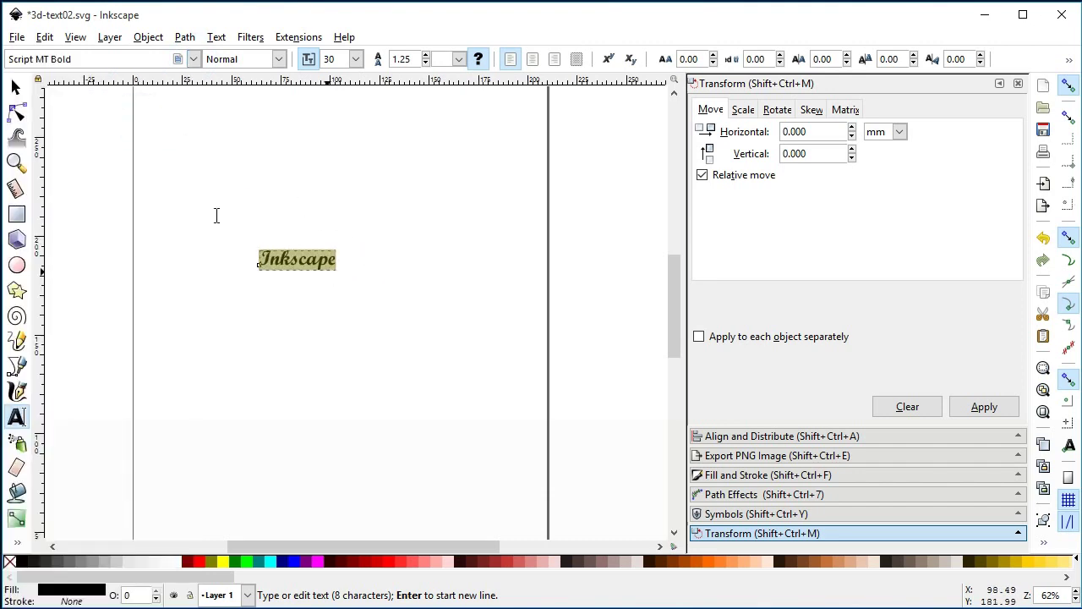
- Enlarge the word to about 155 × 40 mm and move it near the top of the page
left_click(15, 88)
left_click_drag(341, 278, 454, 346)
left_click_drag(387, 290, 413, 223)
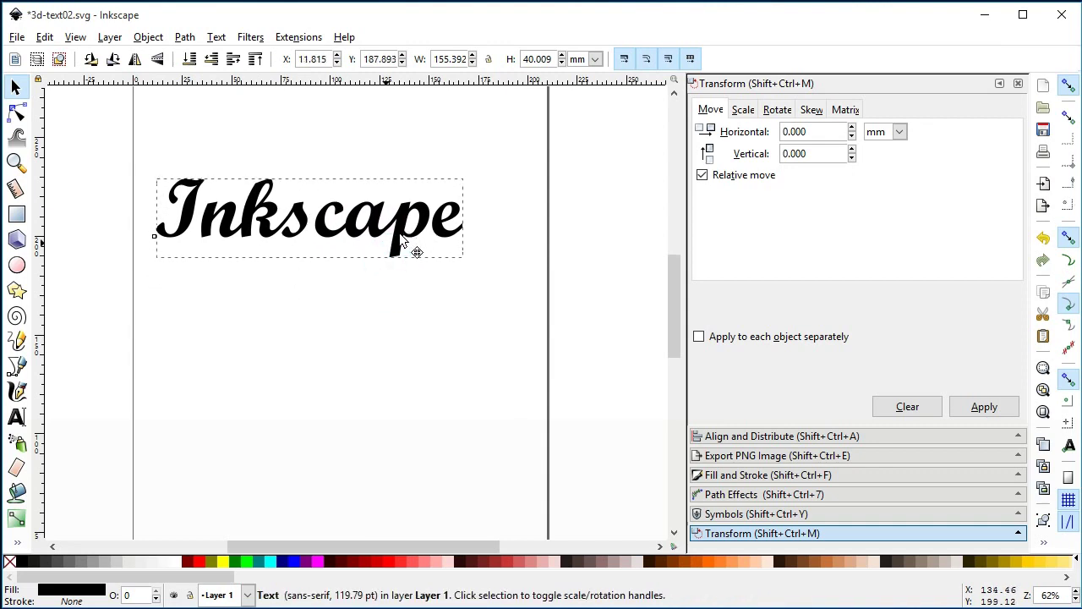
left_click(345, 327)
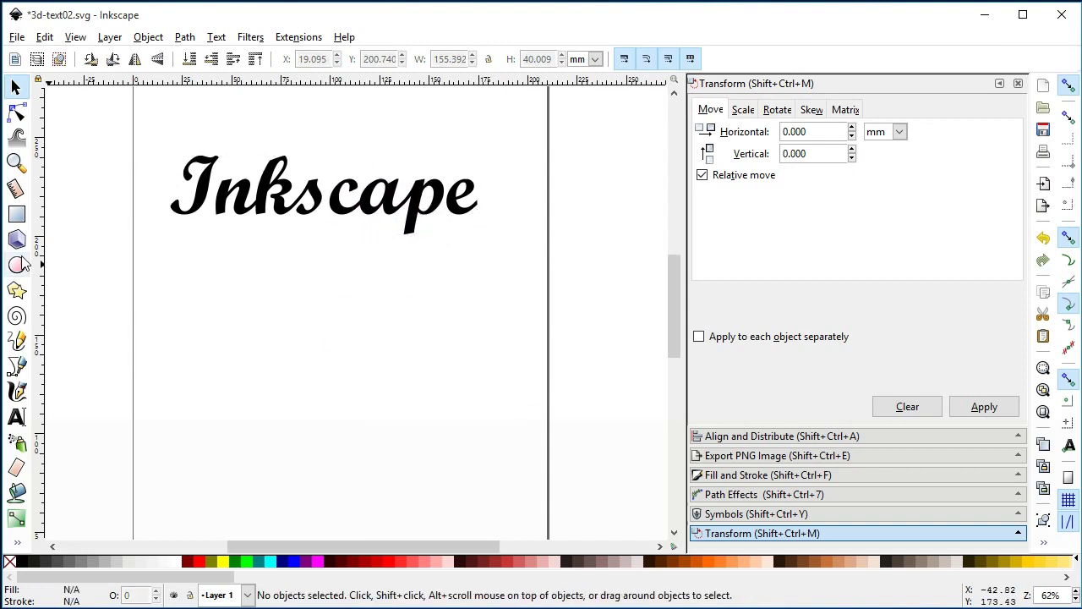
left_click(17, 265)
- Draw a grey ellipse below the word and stretch it wider
left_click_drag(203, 282, 489, 449)
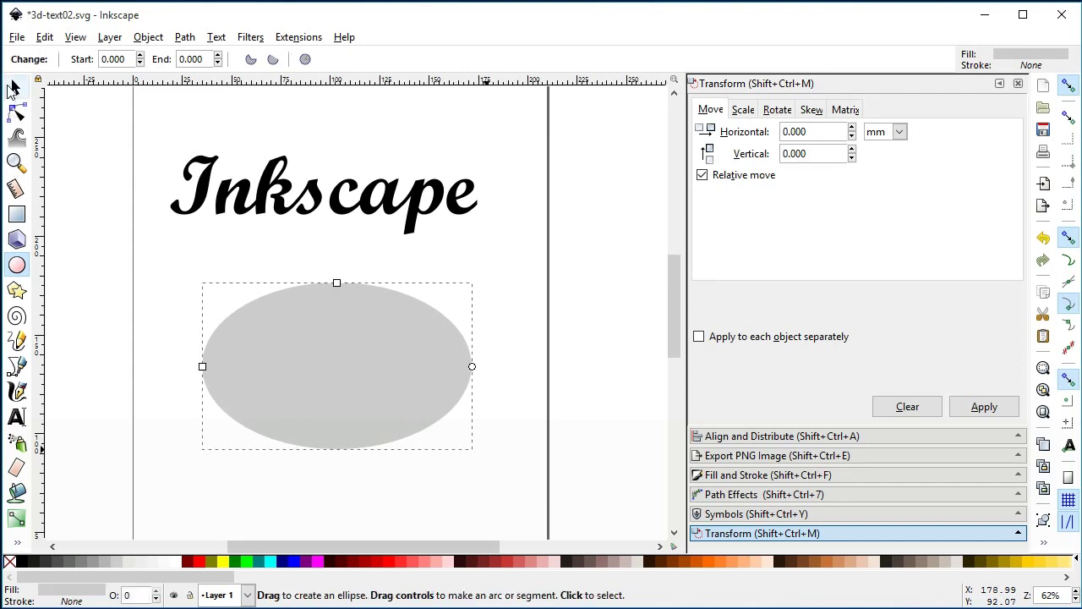
left_click(13, 87)
left_click_drag(478, 366, 558, 366)
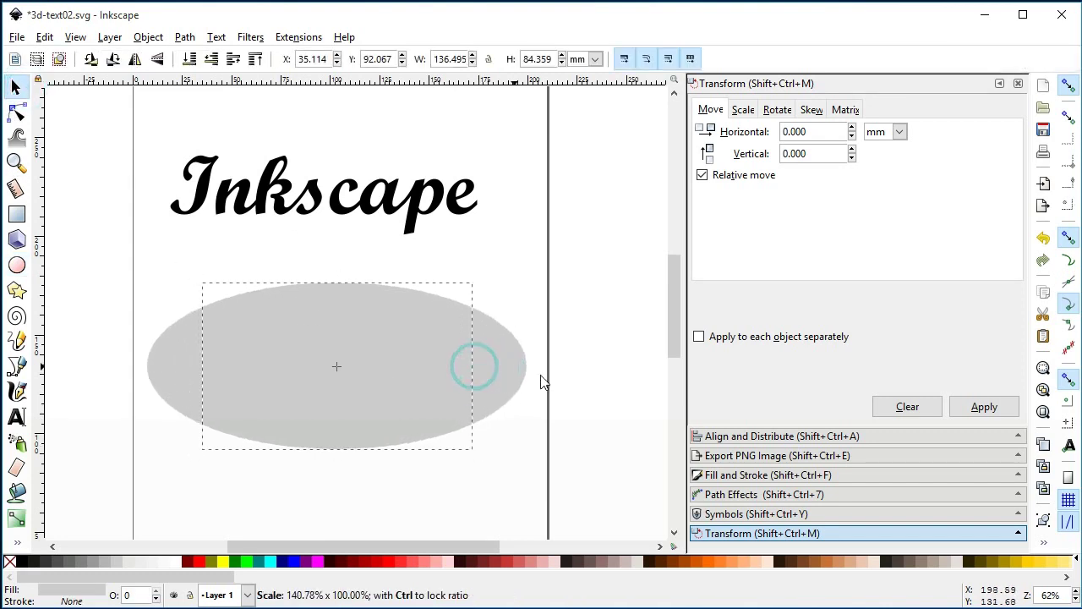
- Put the Inkscape text on the ellipse's path, then narrow the ellipse to about 148 × 84 mm
left_click(408, 221)
left_click(390, 349, "shift")
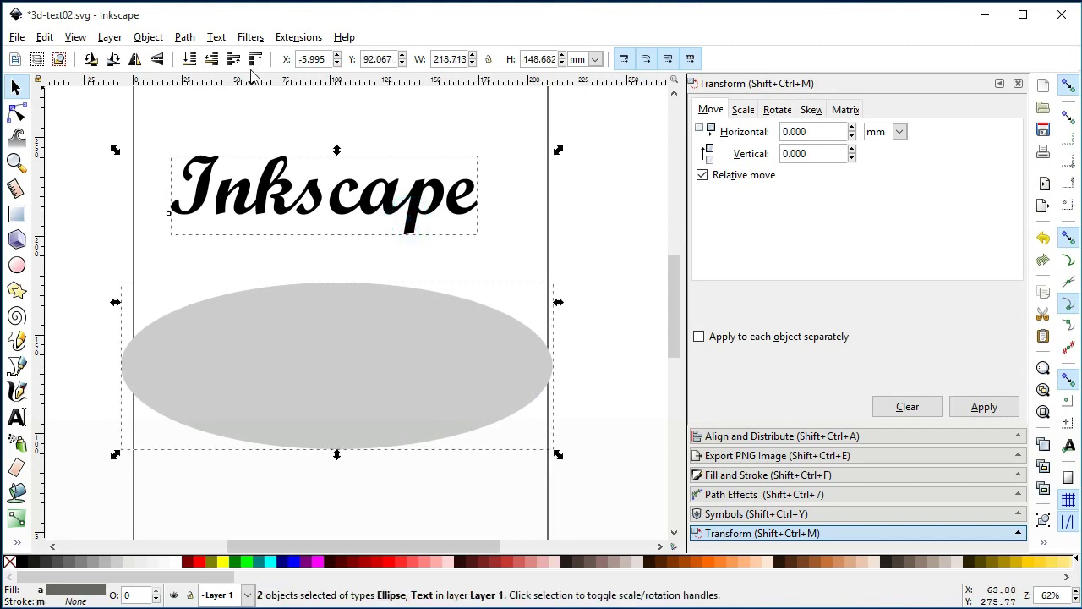
left_click(217, 39)
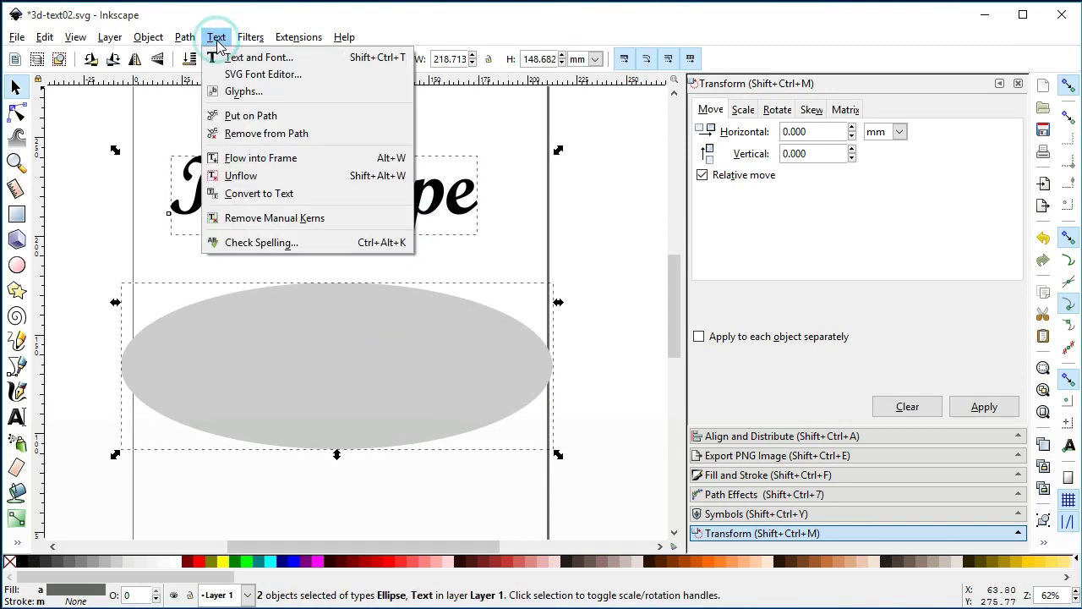
left_click(242, 116)
left_click(350, 161)
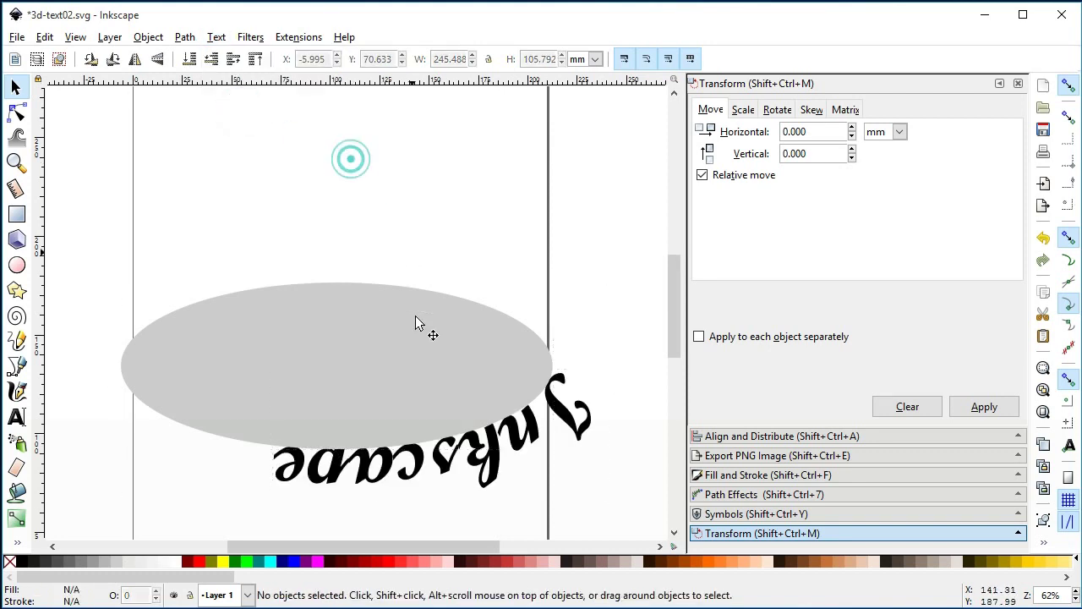
left_click(411, 341)
mouse_move(115, 366)
left_mouse_down()
mouse_move(255, 367)
mouse_move(252, 316)
left_mouse_up()
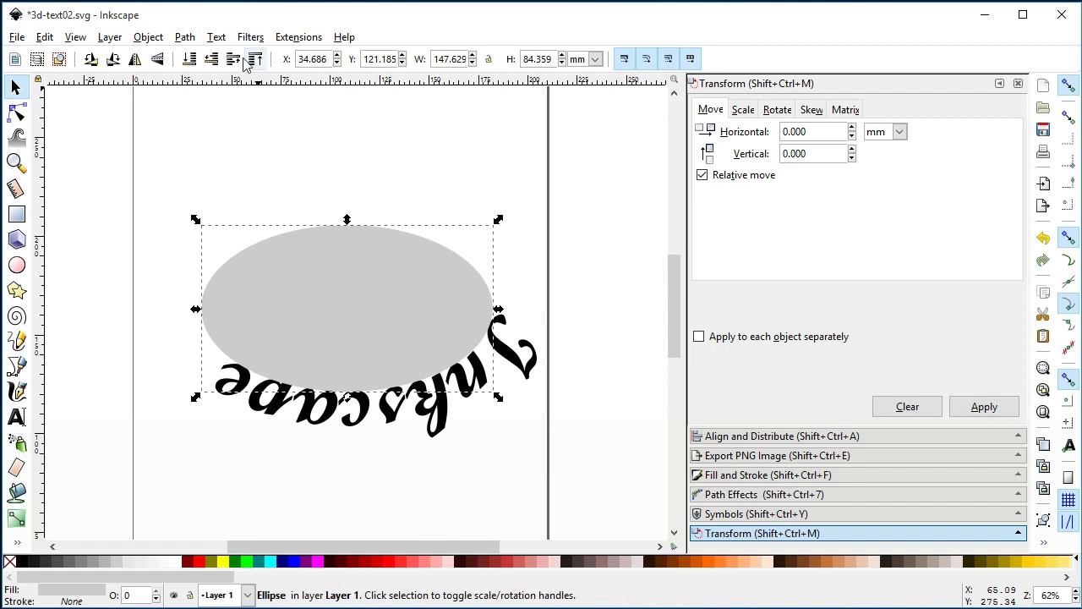
- Rotate the ellipse about 180° so the word arches upright over its top
left_click(157, 59)
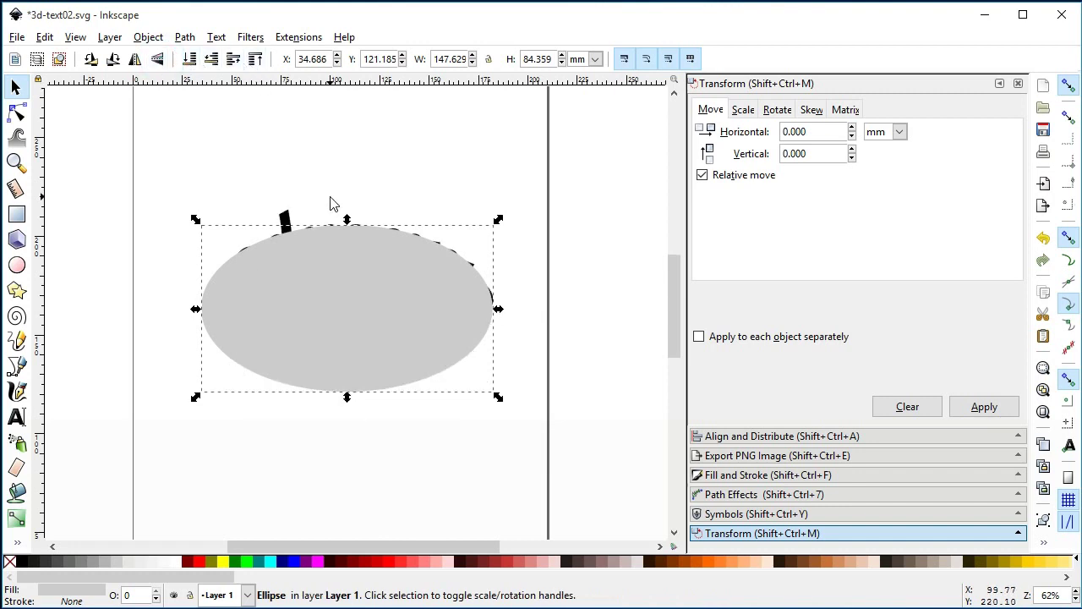
key("ctrl+z")
left_click(386, 176)
left_click(393, 258)
left_click(351, 274)
mouse_move(501, 222)
left_mouse_down()
mouse_move(237, 345)
mouse_move(253, 350)
left_mouse_up()
- Flatten the ellipse to about 147 × 57 mm and reposition it with the arched text
left_click(386, 169)
left_click_drag(356, 301, 383, 313)
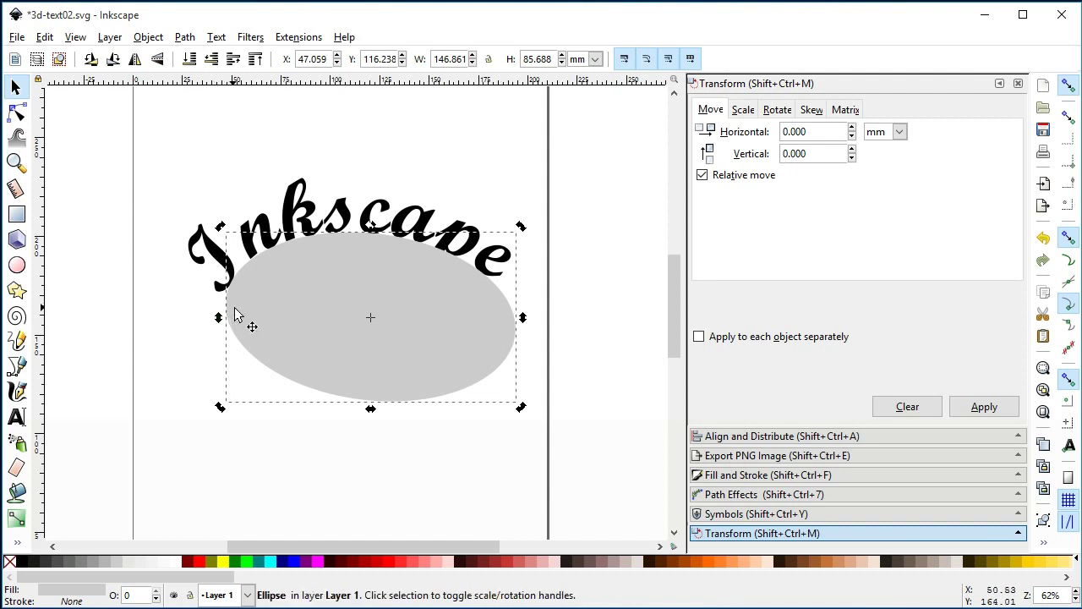
left_click_drag(370, 408, 367, 356)
left_click_drag(380, 319, 367, 338)
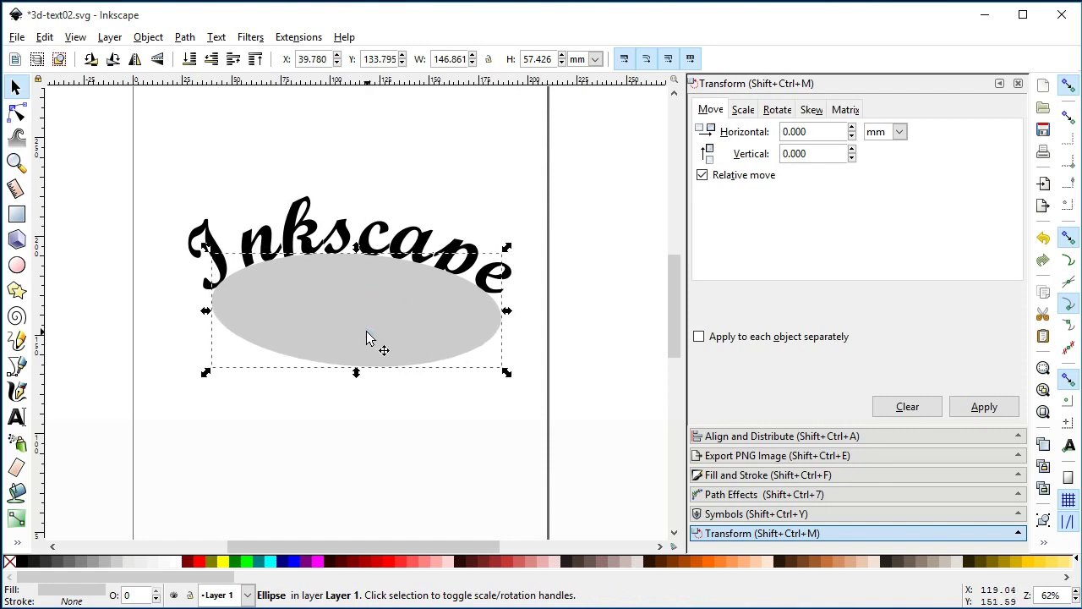
- Convert the ellipse and the arched lettering to paths with Object to Path
key("shift+ctrl+c")
left_click(186, 37)
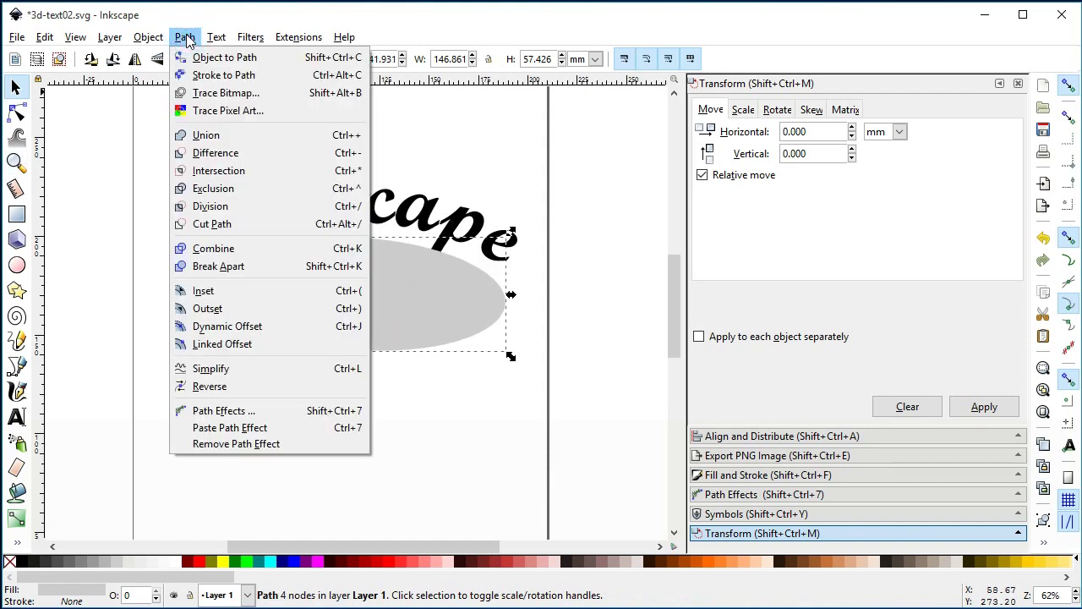
left_click(193, 58)
left_click(324, 172)
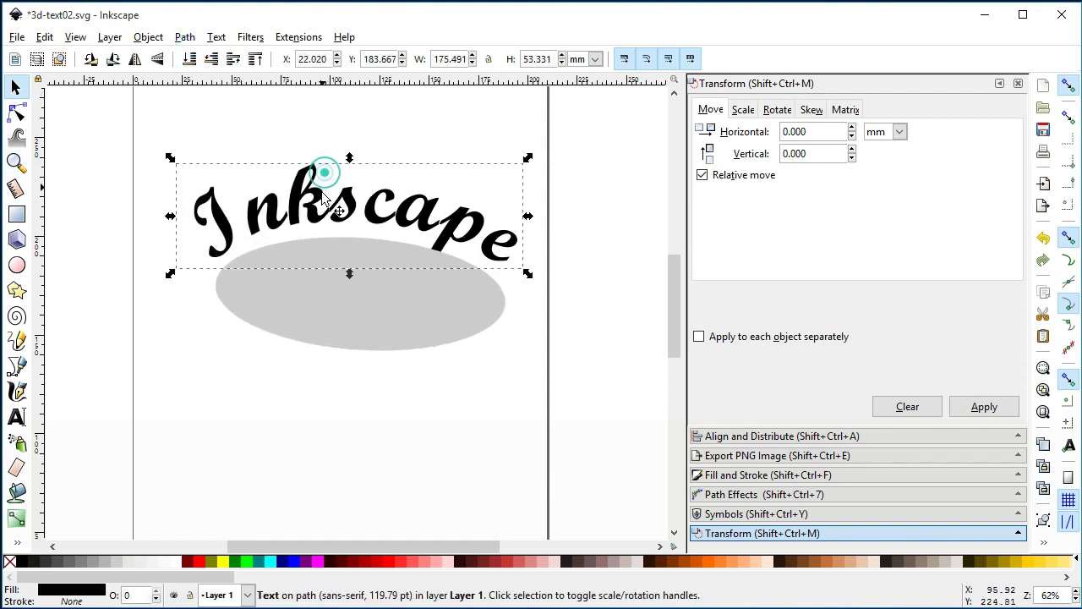
left_click(185, 37)
left_click(208, 57)
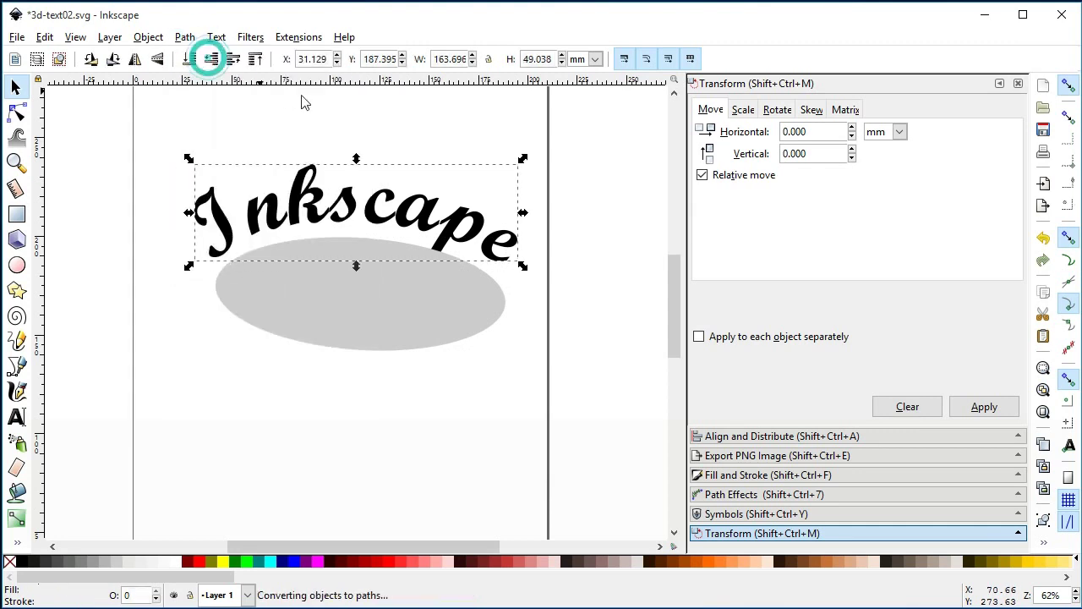
- Pull the grey ellipse away from the word and delete it
left_click(304, 102)
left_click_drag(362, 292, 366, 338)
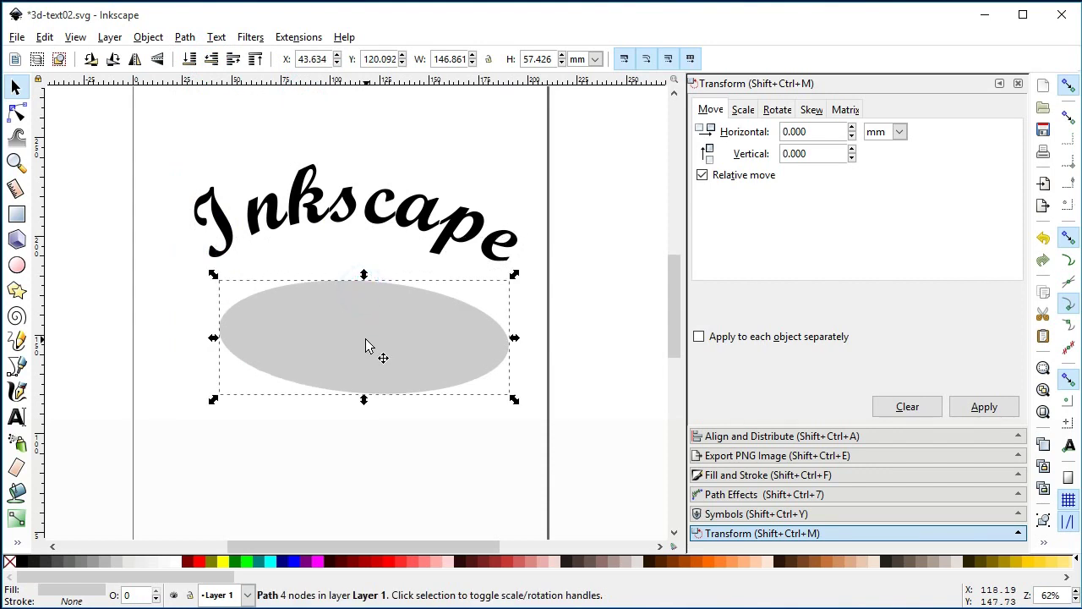
key("Delete")
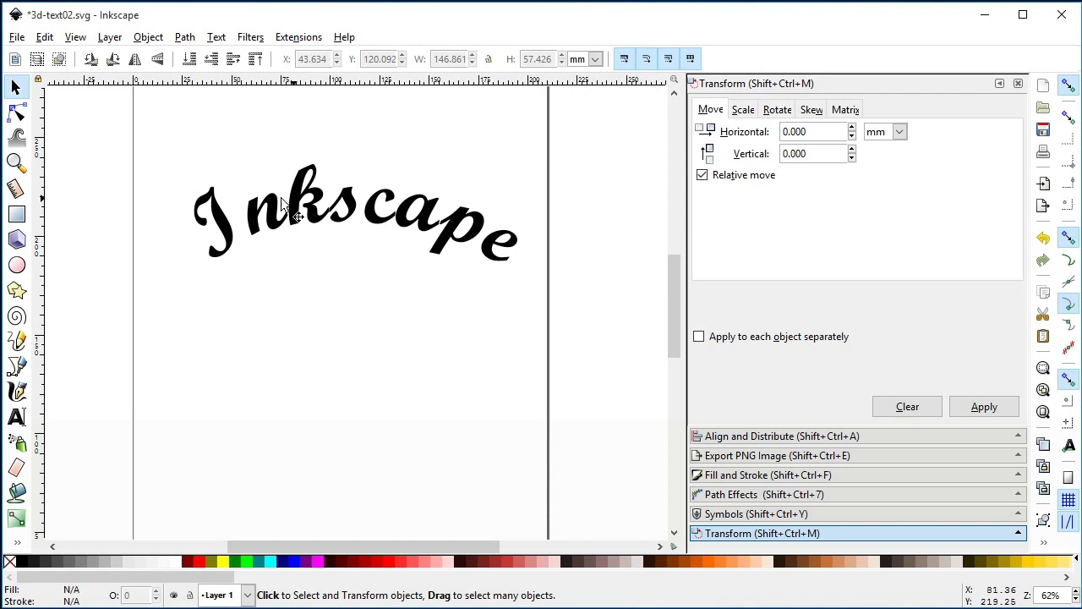
scroll(214, 210, "up", 2)
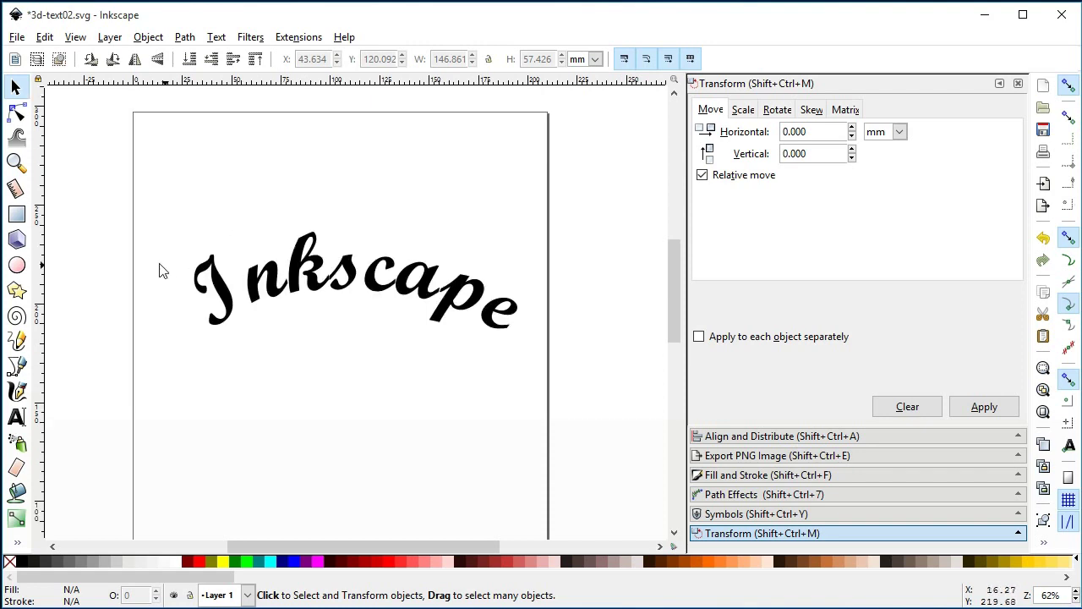
- Zoom in and move all nodes of the letter I up and right toward the n
left_click(16, 163)
left_click_drag(148, 203, 562, 376)
left_click(17, 112)
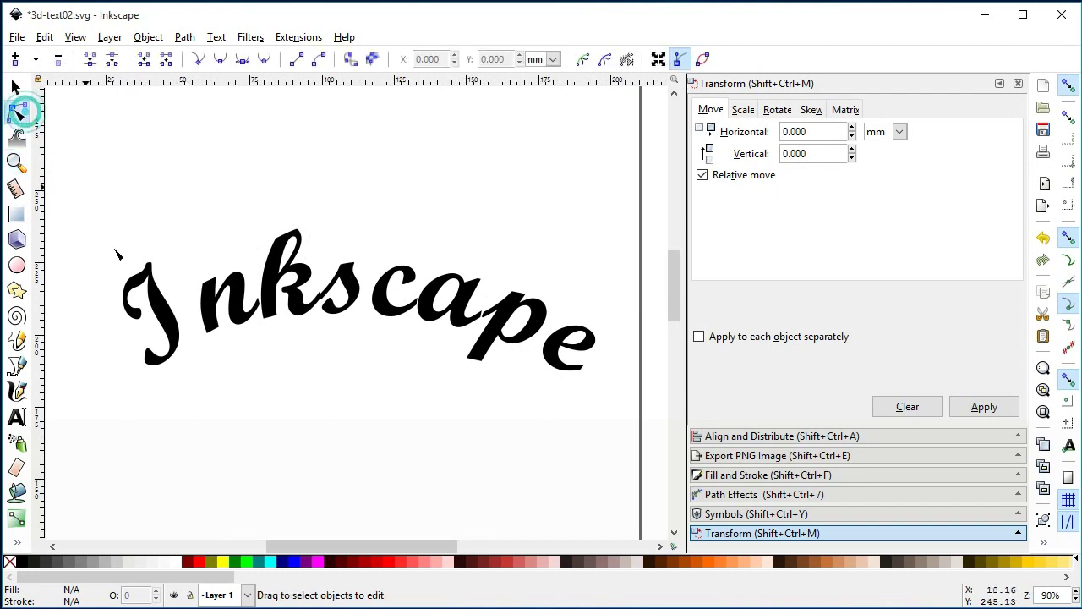
left_click(149, 297)
left_click_drag(76, 227, 203, 413)
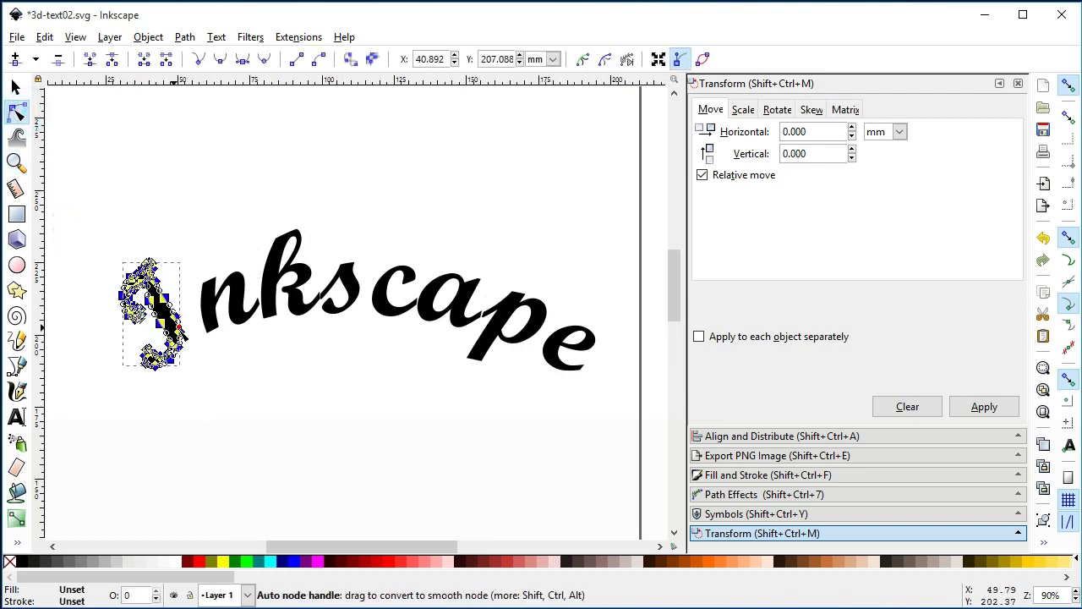
left_click_drag(183, 330, 191, 325)
left_click(285, 375)
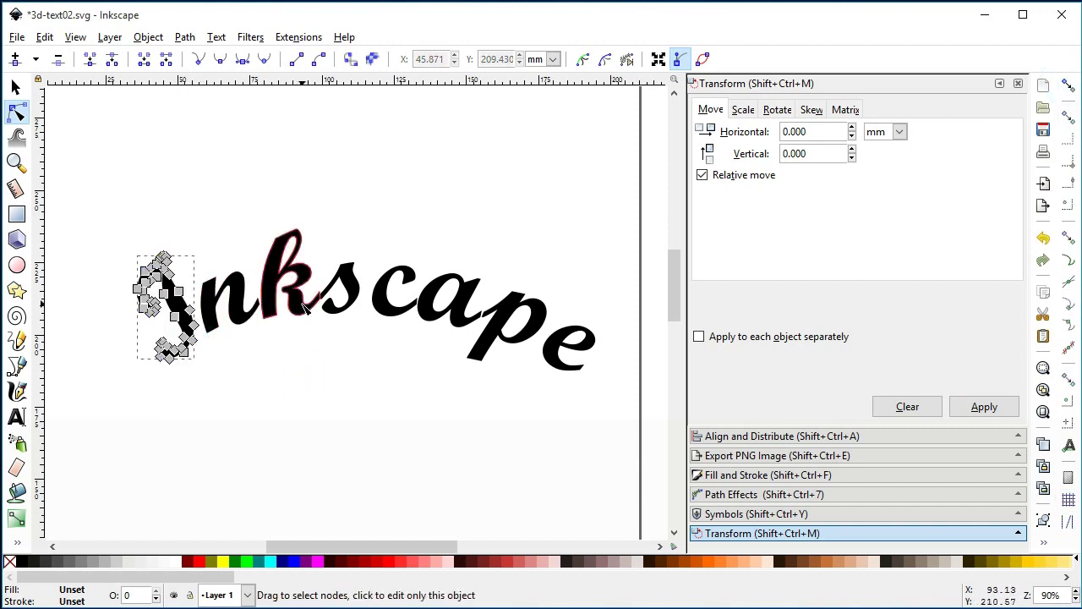
- Reshape the nodes and handles of a joining stroke to close its break
scroll(186, 313, "up", 1)
left_click(15, 161)
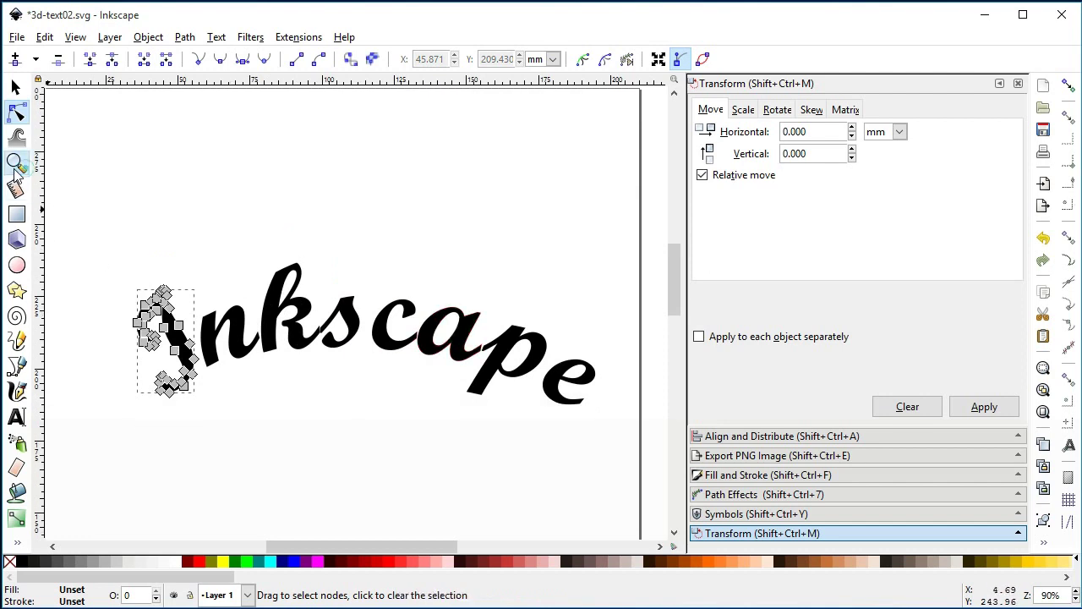
left_click_drag(259, 262, 447, 391)
left_click_drag(198, 279, 313, 362)
key("n")
left_click(313, 245)
mouse_move(313, 242)
left_mouse_down()
mouse_move(350, 367)
mouse_move(382, 369)
left_mouse_up()
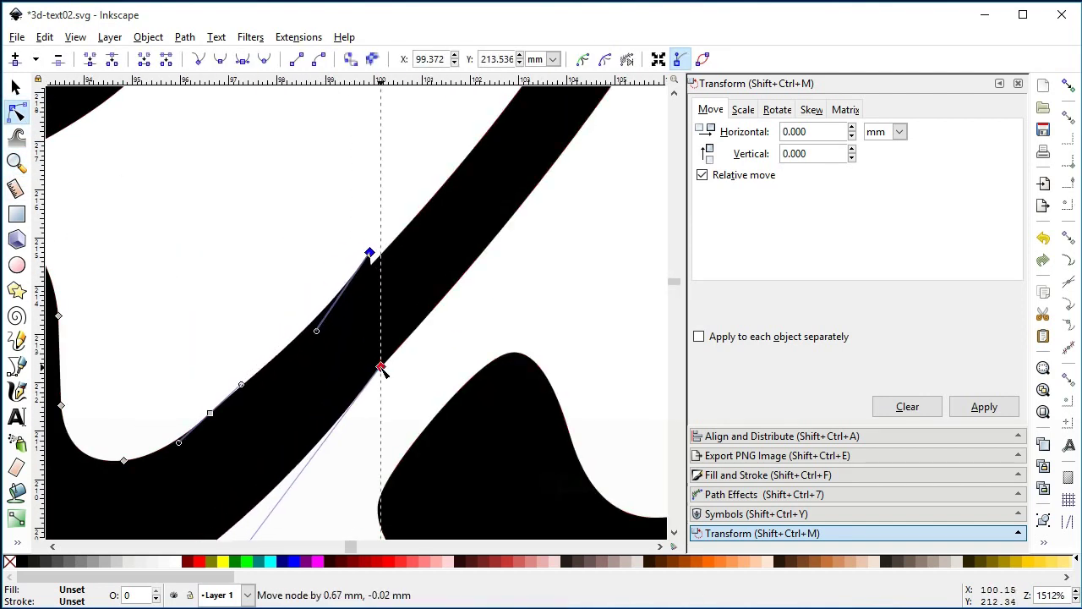
key("Escape")
left_click_drag(369, 251, 375, 262)
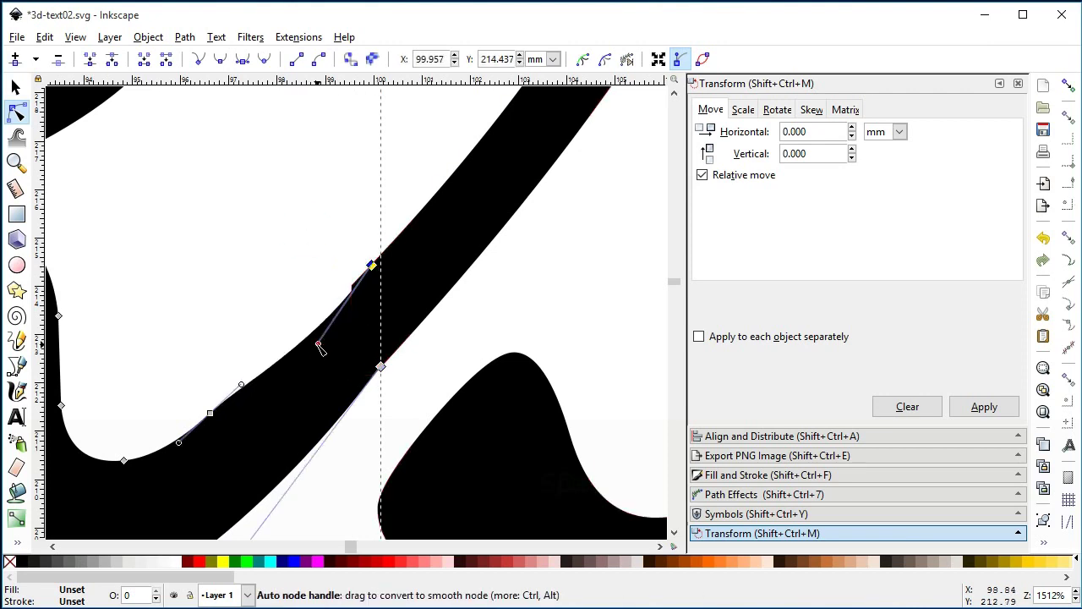
left_click_drag(318, 344, 305, 336)
left_click(15, 162)
left_click(250, 233, "shift")
- Zoom in on the p and move the nodes around the notch to smooth the join
left_click(273, 265, "shift")
left_click(274, 266, "shift")
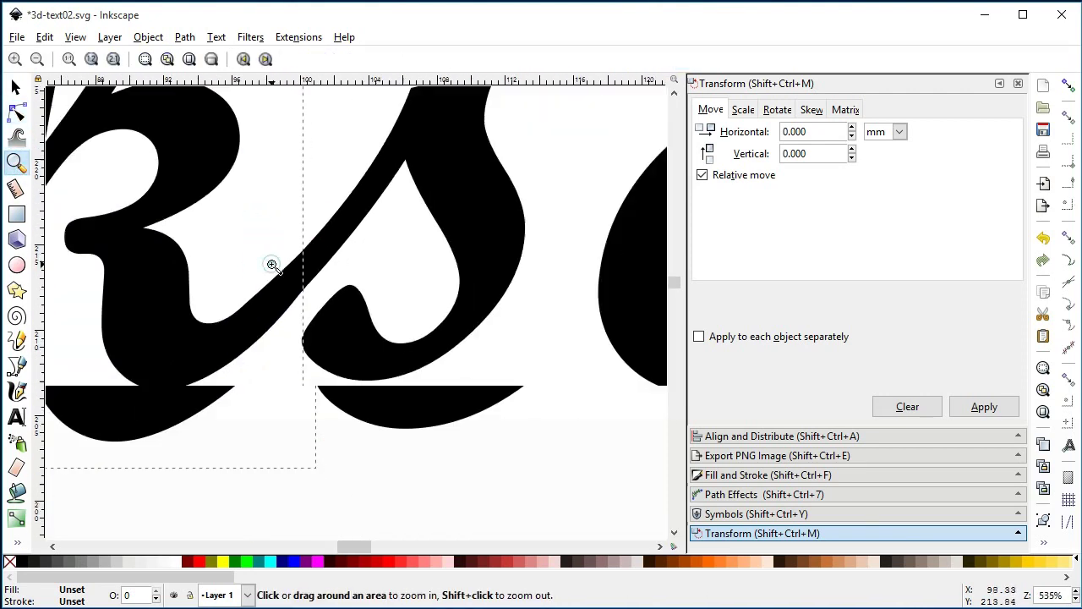
right_click(285, 278)
key("Escape")
left_click(290, 290, "shift")
left_click(290, 290, "shift")
left_click(290, 290, "shift")
left_click(290, 290, "shift")
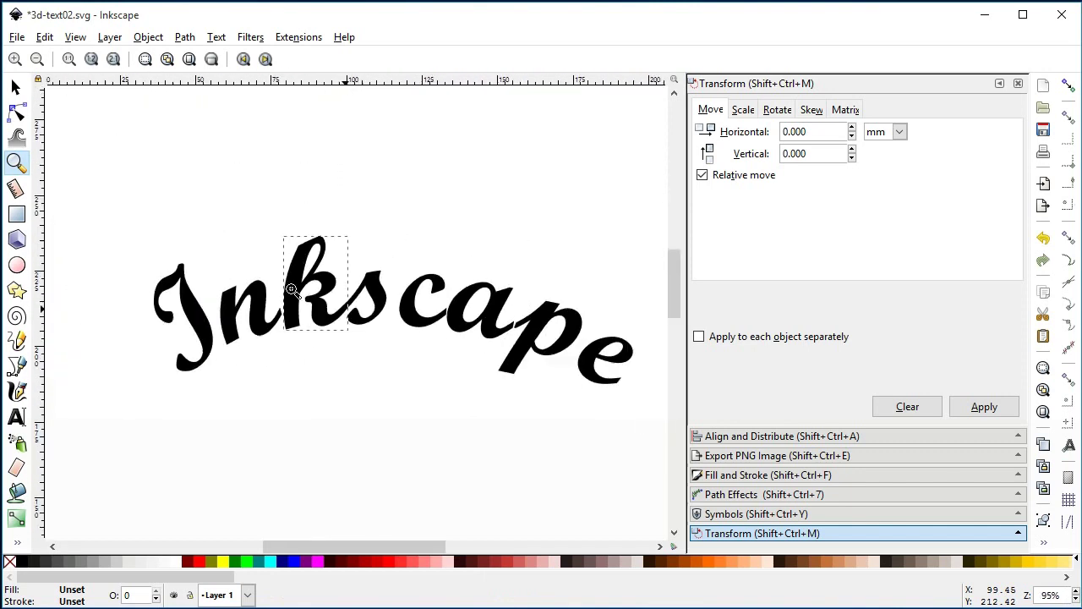
left_click_drag(503, 302, 561, 367)
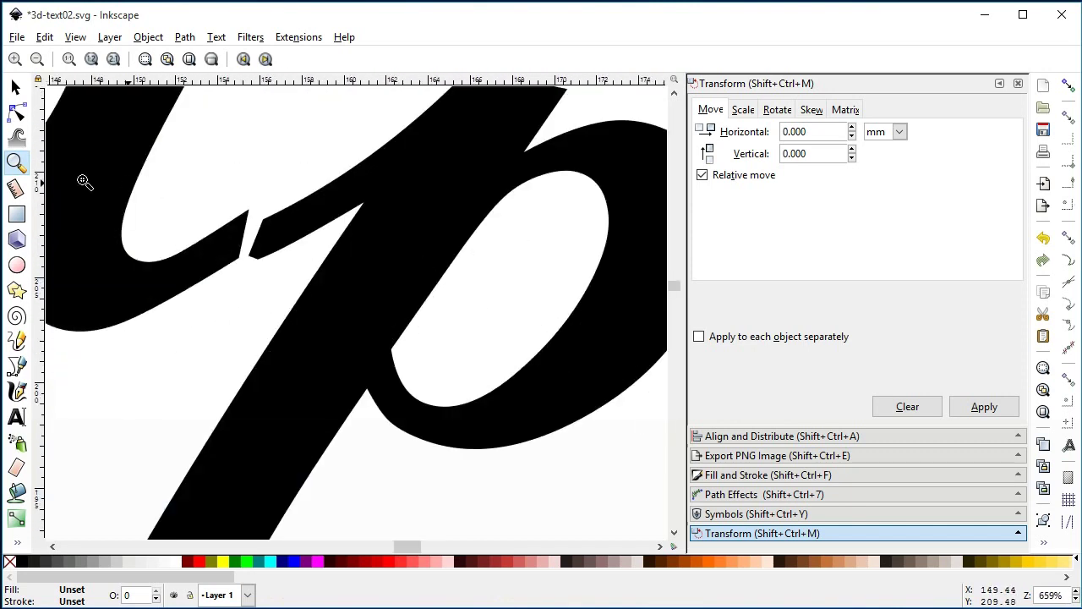
key("n")
left_click(245, 221)
left_click(283, 229)
mouse_move(239, 181)
left_mouse_down()
mouse_move(263, 266)
mouse_move(201, 281)
left_mouse_up()
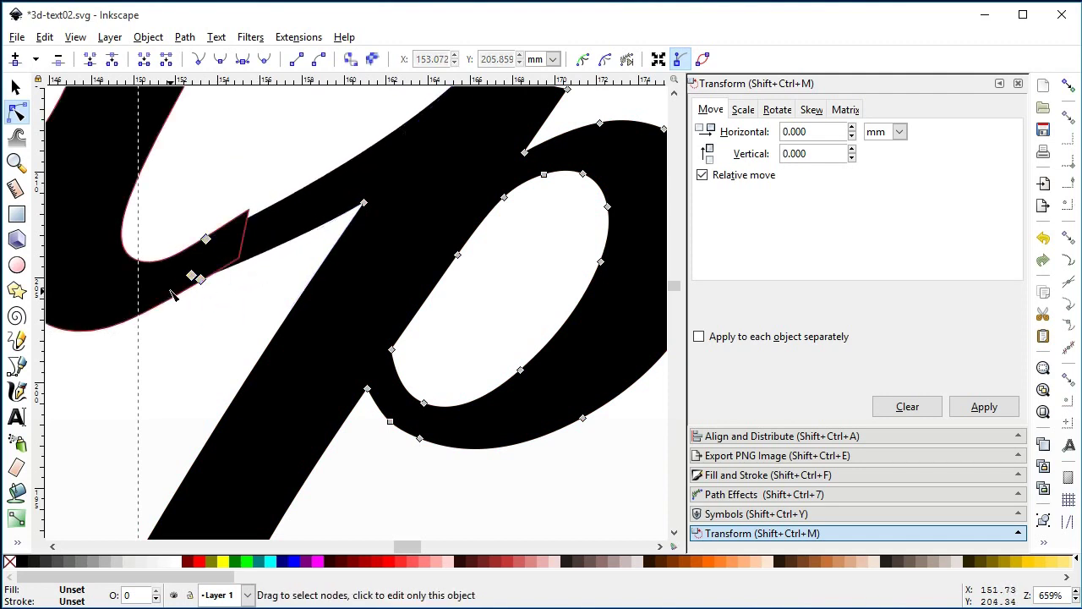
left_click(187, 276)
left_click_drag(251, 217, 268, 219)
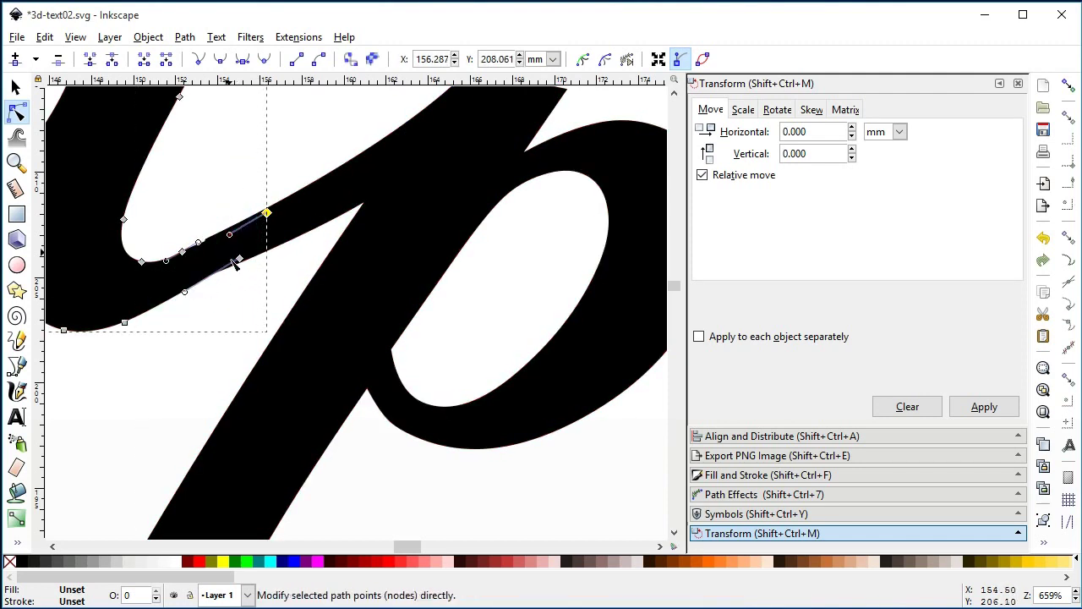
left_click_drag(186, 254, 181, 252)
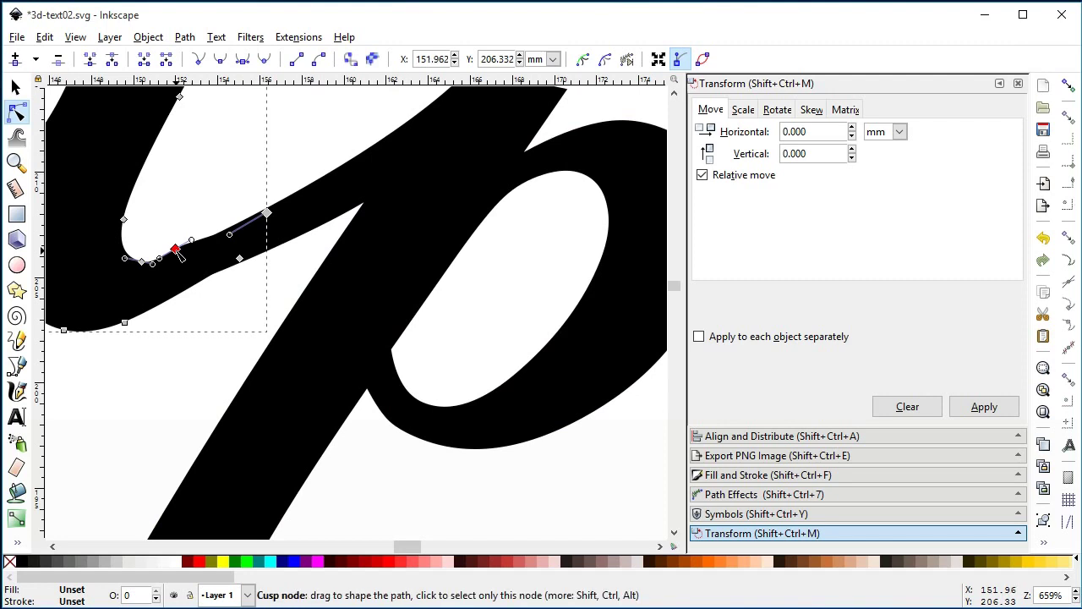
- Straighten the join's kinked edge and insert an extra node on it
scroll(194, 298, "up", 2)
key("Escape")
left_click(16, 163)
left_click_drag(95, 236, 315, 386)
key("n")
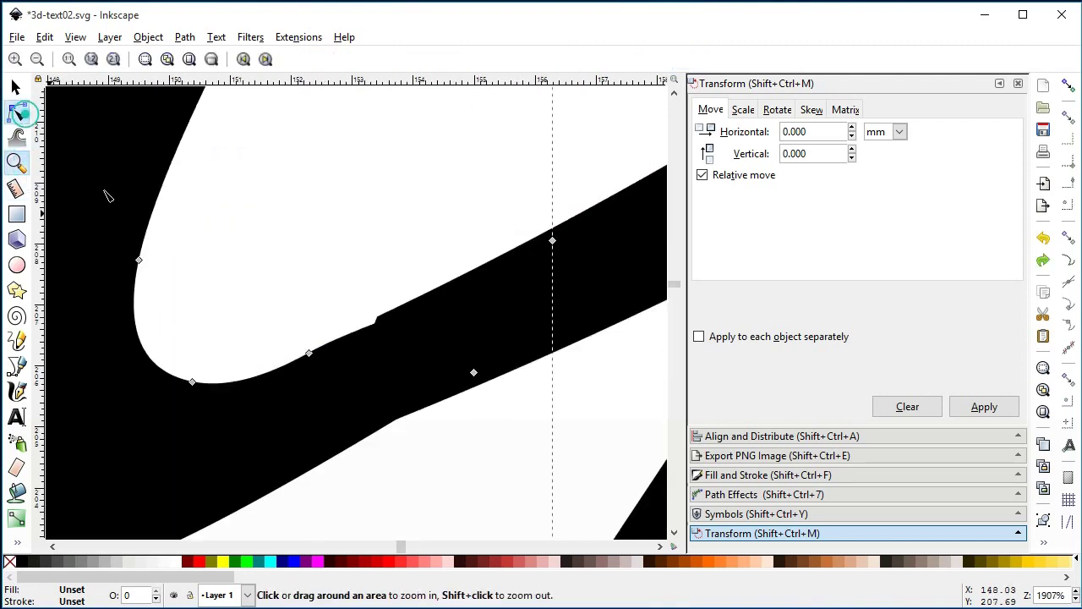
left_click(309, 354)
left_click_drag(555, 247, 546, 239)
double_click(374, 322)
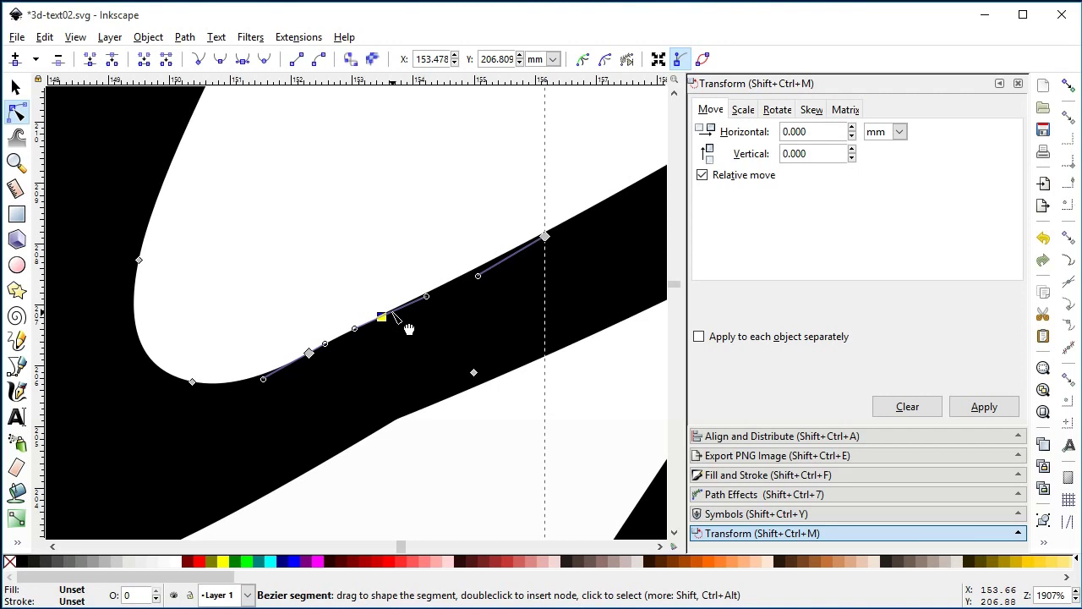
- Move all nodes of the final e up and left toward the p
key("minus")
key("minus")
key("minus")
key("minus")
key("minus")
mouse_move(624, 320)
left_mouse_down()
mouse_move(485, 424)
mouse_move(472, 386)
left_mouse_up()
left_click(468, 437)
key("minus")
key("minus")
key("minus")
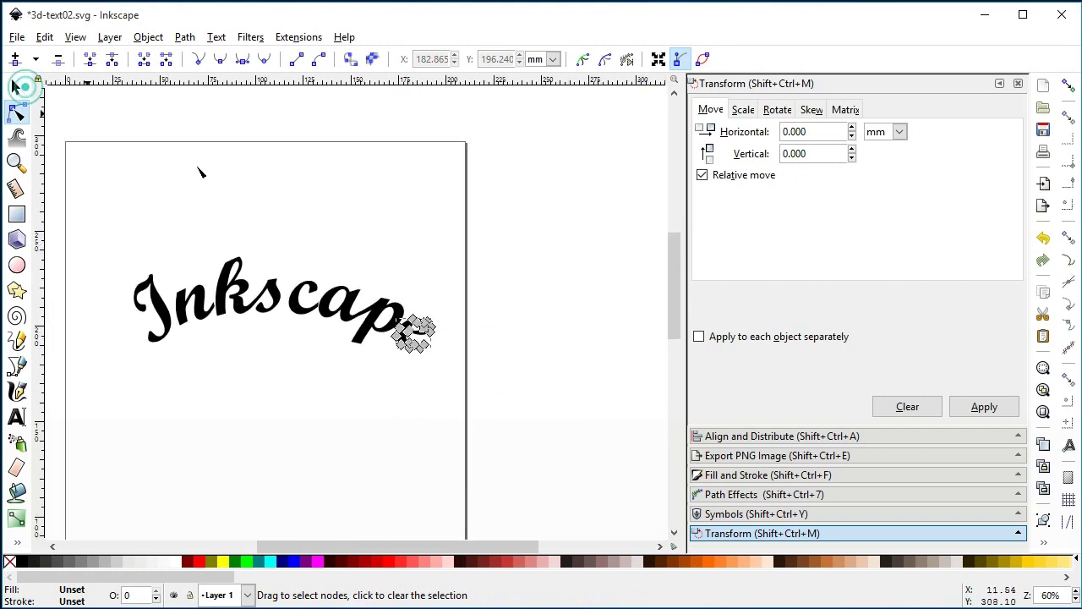
- Nudge the nodes of the letters Inks slightly to the right
left_click_drag(91, 228, 301, 378)
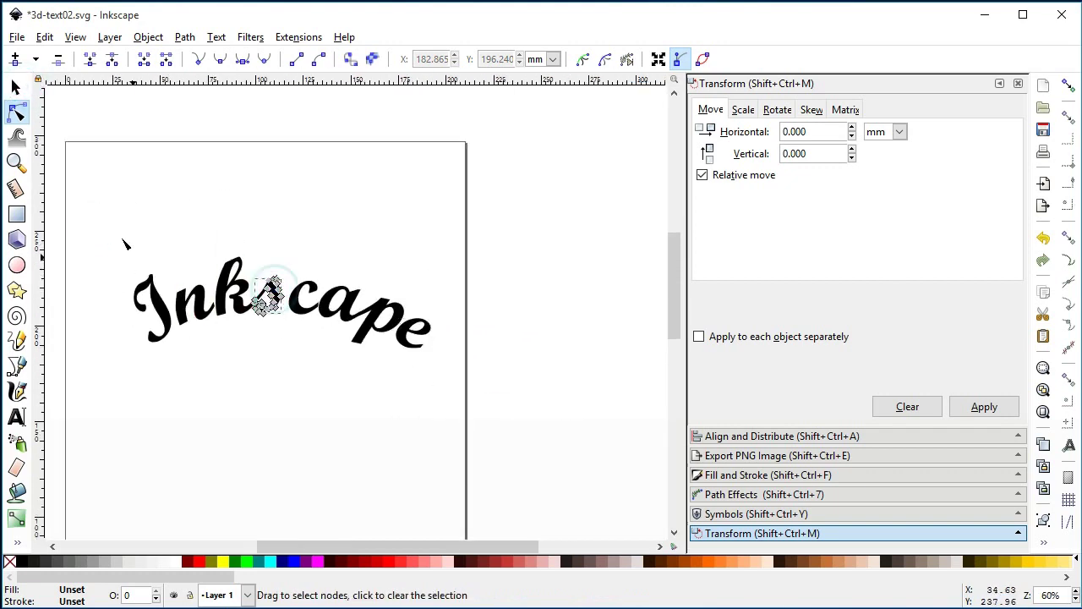
left_click_drag(98, 226, 286, 362)
key("Right")
key("Right")
key("Right")
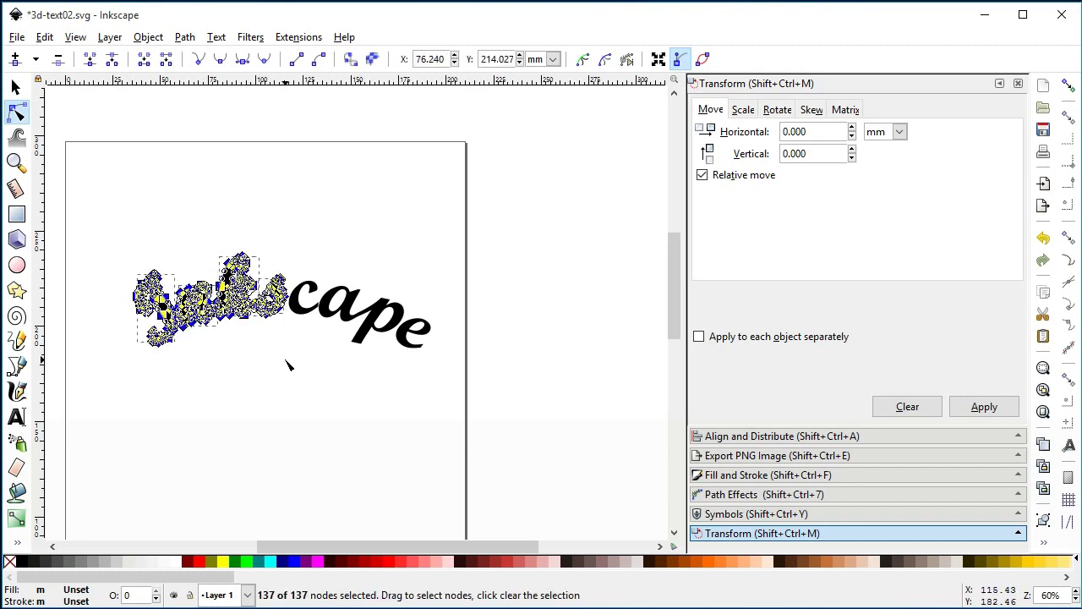
- Save the document as 3d-text02.svg
left_click(14, 87)
left_click(139, 166)
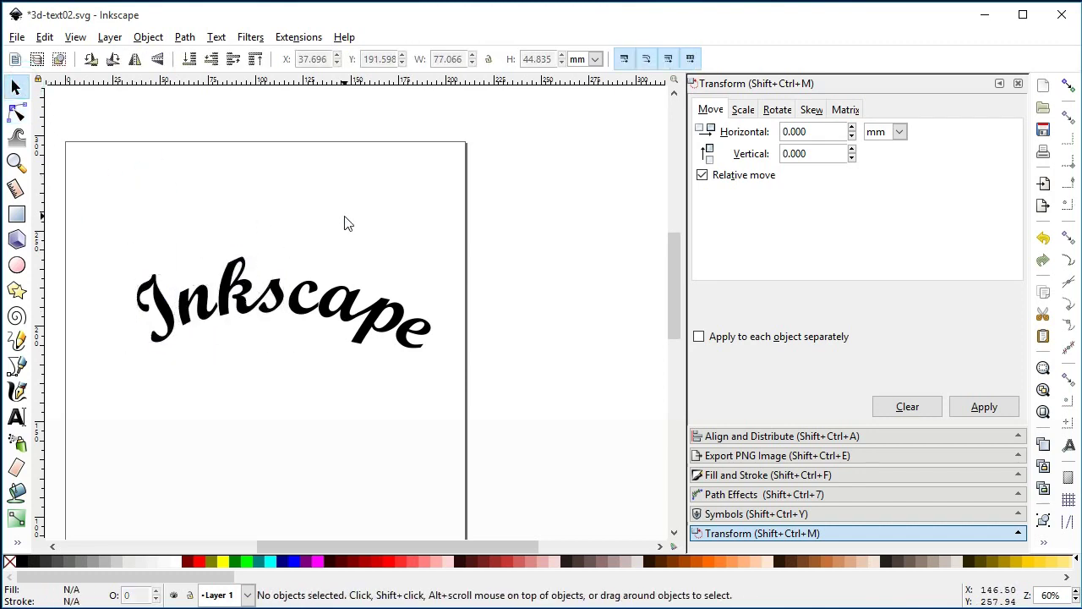
key("ctrl+s")
- Move the whole Inkscape word slightly up and left on the page
left_click_drag(356, 548, 326, 546)
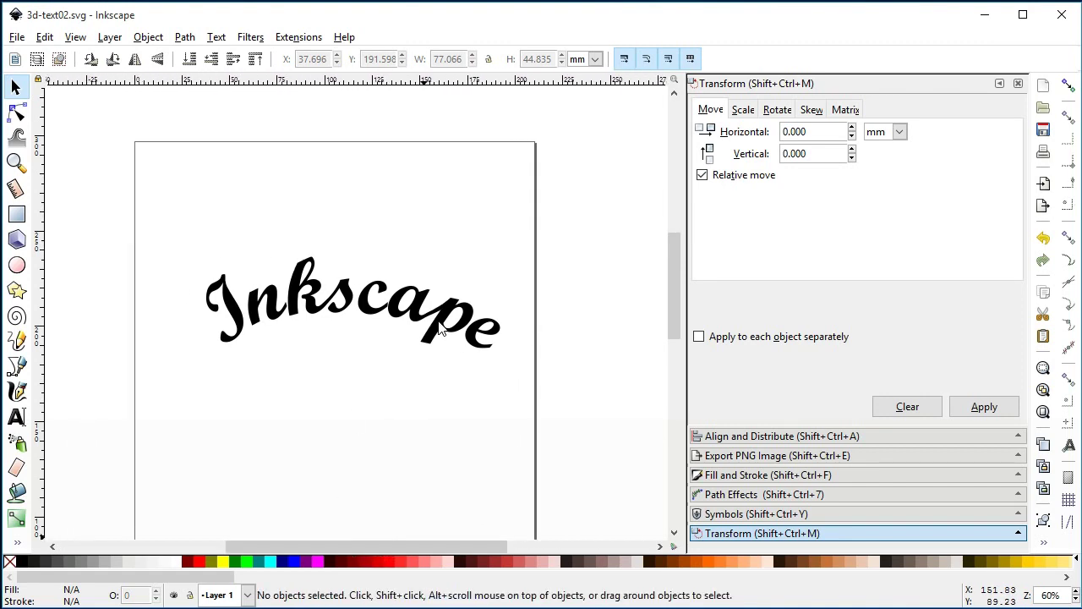
left_click(433, 334)
left_click_drag(430, 334, 410, 316)
left_click(16, 161)
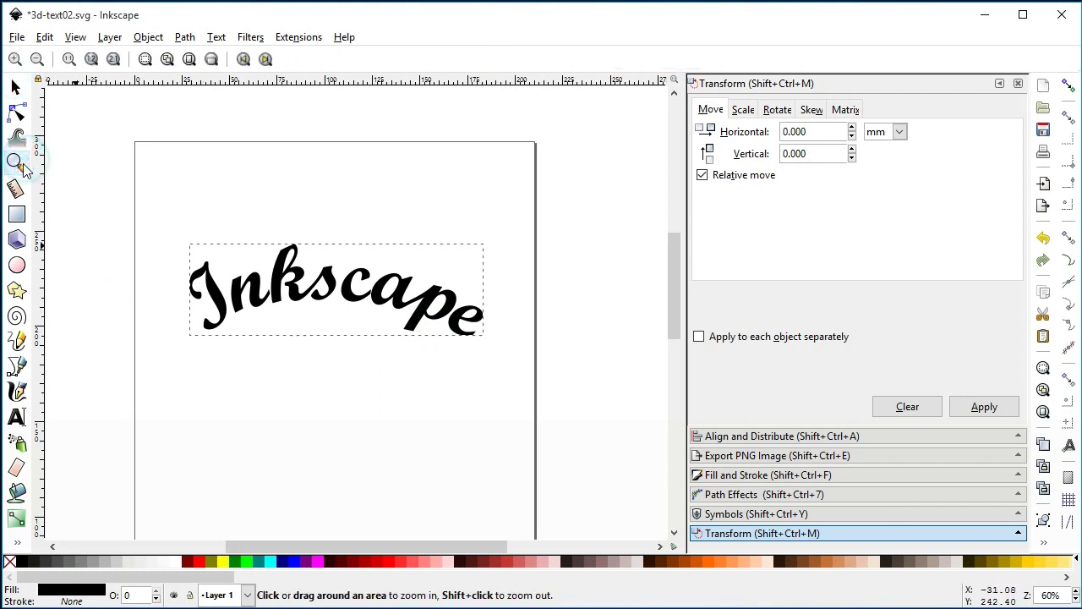
left_click(17, 213)
- Draw a rectangle over the page and size it to exactly 1280 × 720 px
left_click_drag(96, 166, 611, 464)
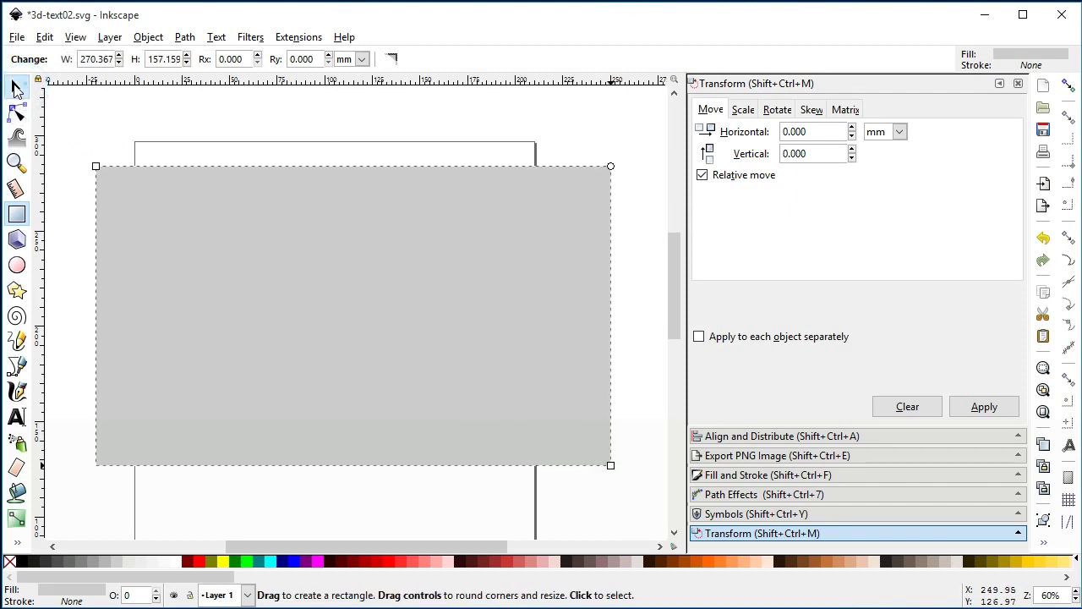
left_click(15, 86)
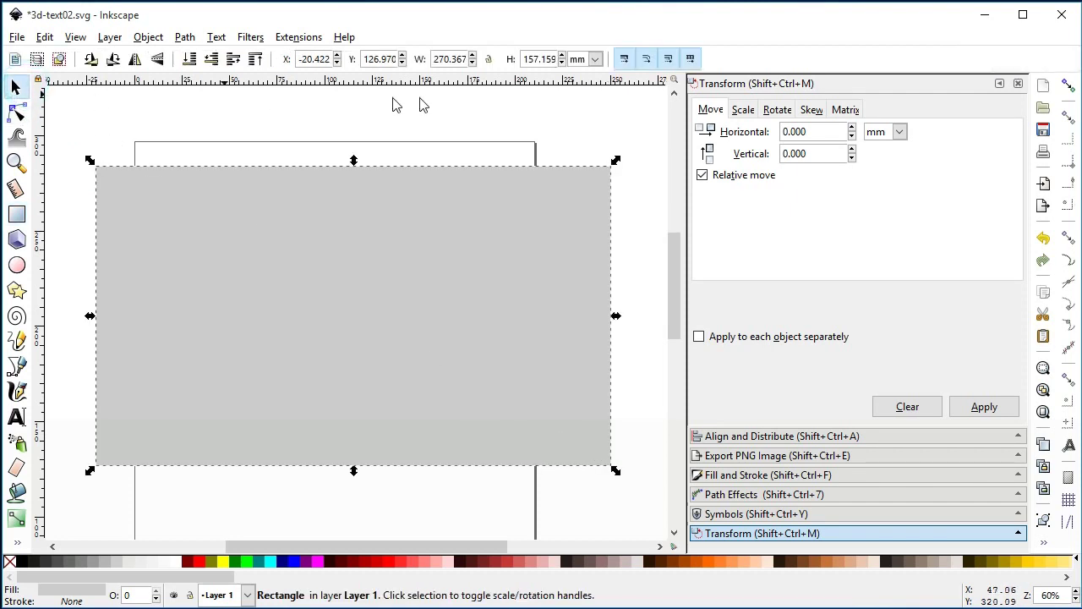
left_click(594, 59)
left_click(580, 138)
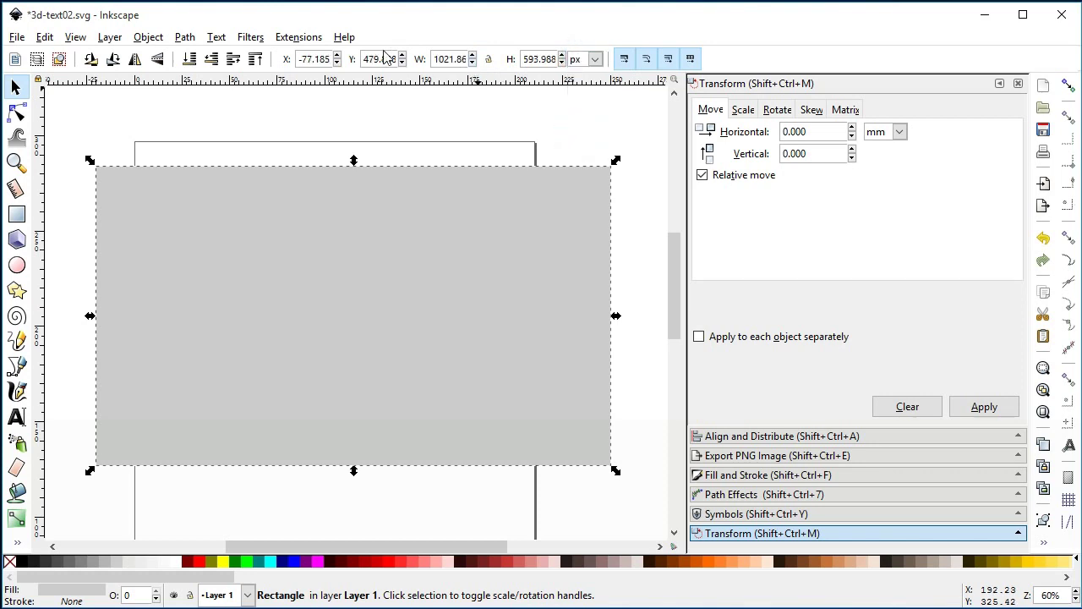
double_click(440, 60)
double_click(546, 59)
type("720")
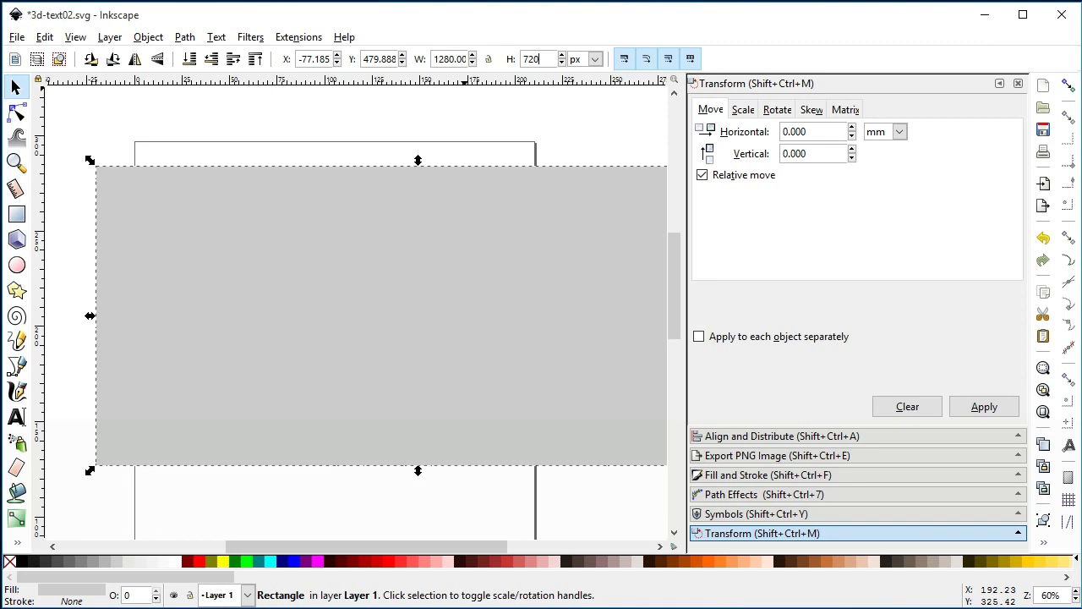
key("Return")
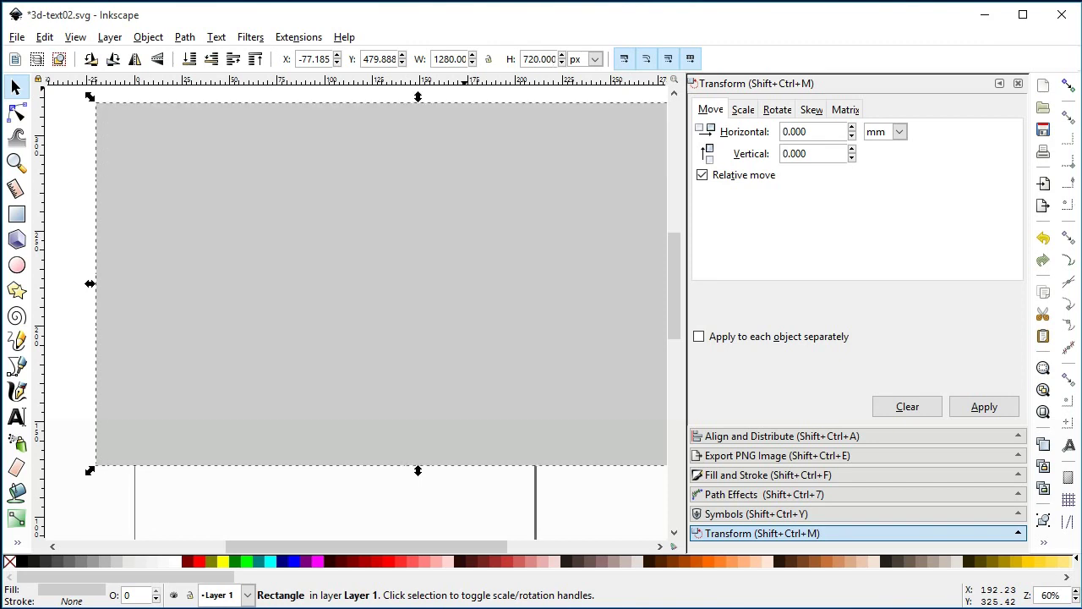
left_click(148, 37)
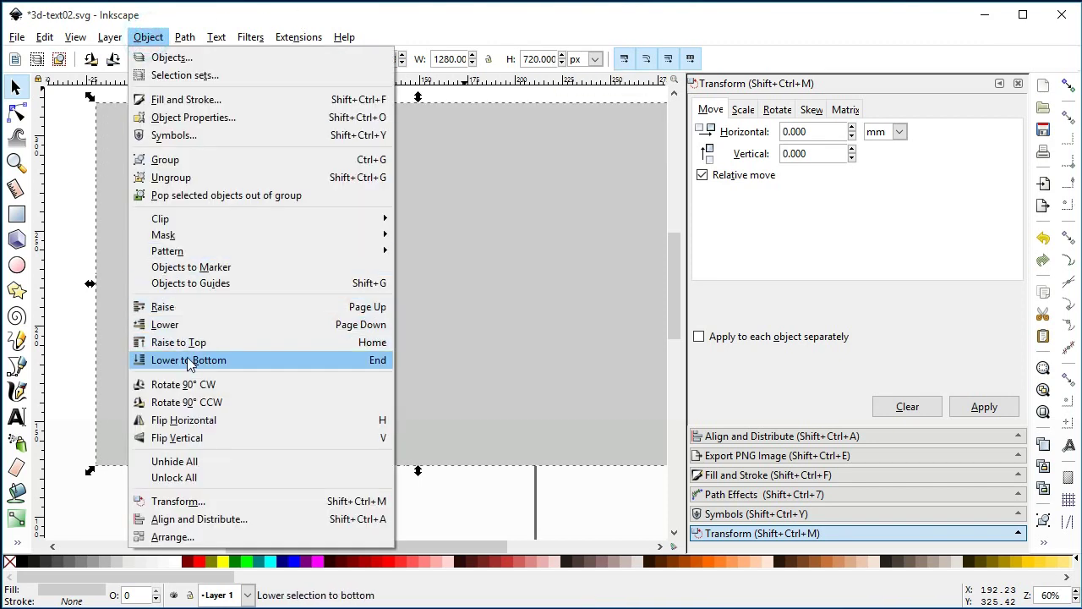
- Lower the rectangle to the bottom and shift the word up and right
left_click(184, 356)
left_click(67, 199)
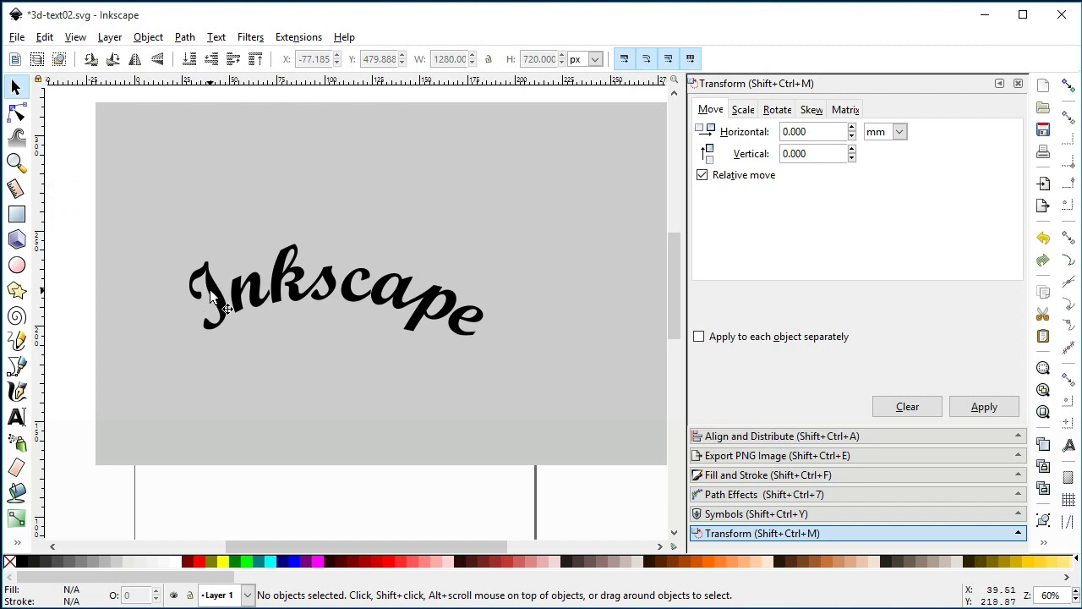
left_click(214, 290)
left_click_drag(258, 271, 299, 237)
- Fill the background rectangle with a light blue palette swatch
left_click(340, 370)
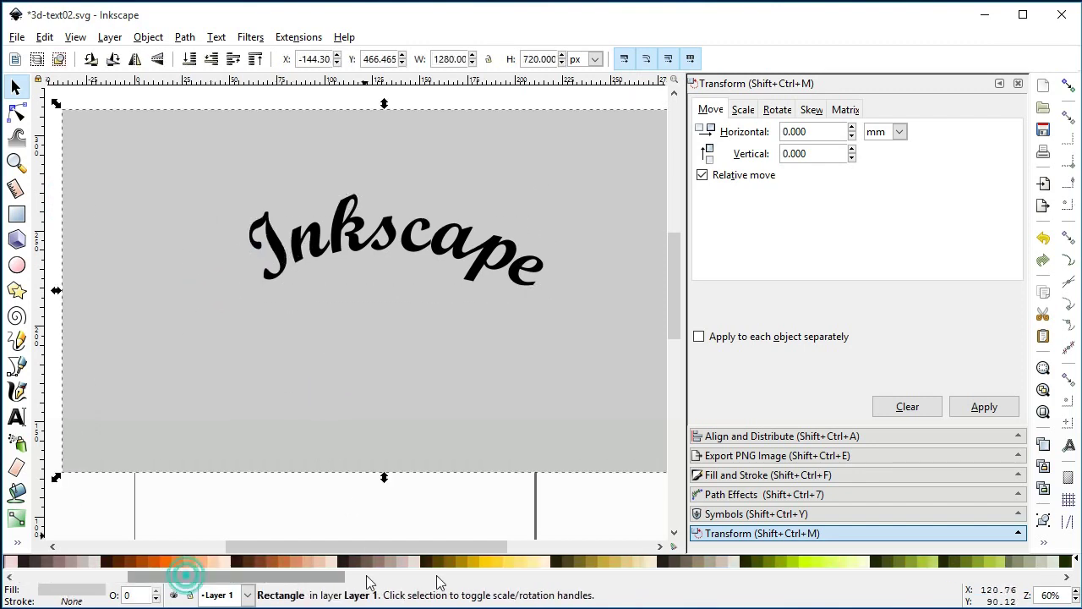
left_click_drag(186, 579, 735, 580)
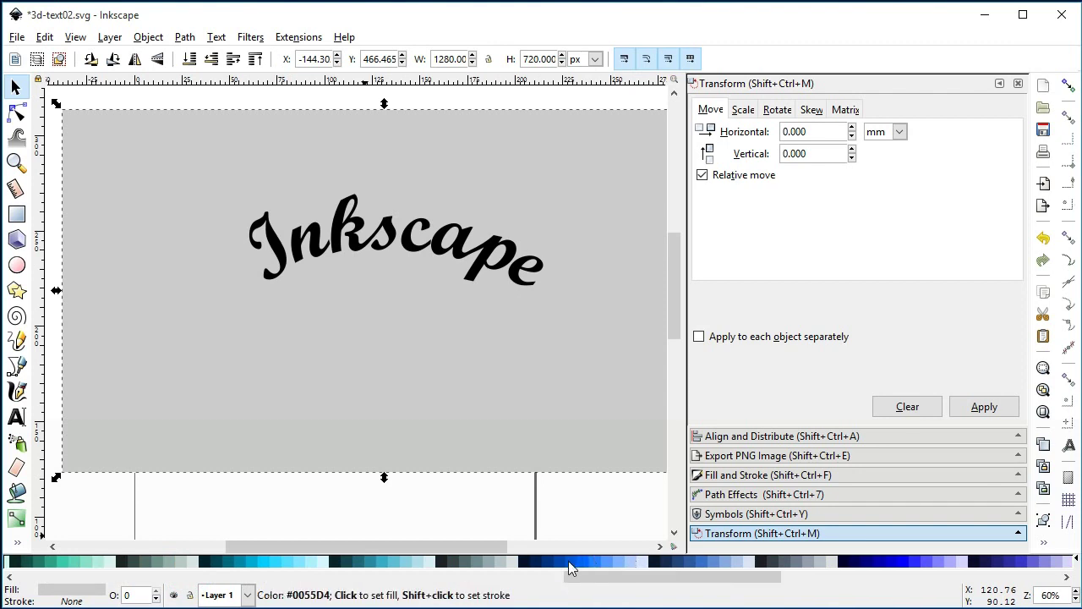
left_click(573, 564)
left_click(581, 566)
left_click(594, 568)
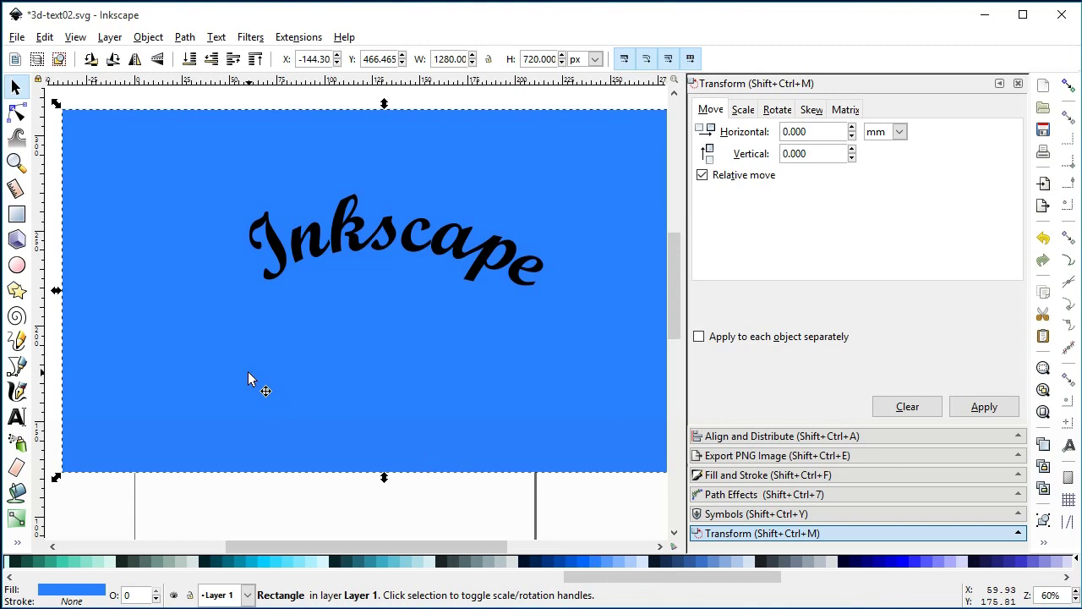
- Make the fill a radial gradient with the outer stop set to dark blue #003380
left_click(746, 475)
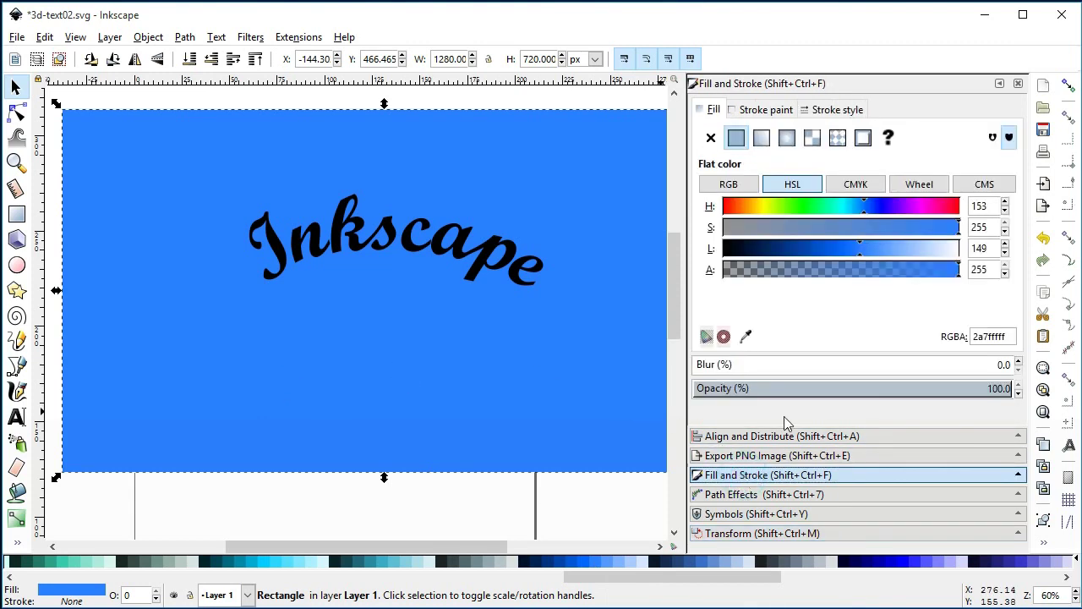
left_click(787, 138)
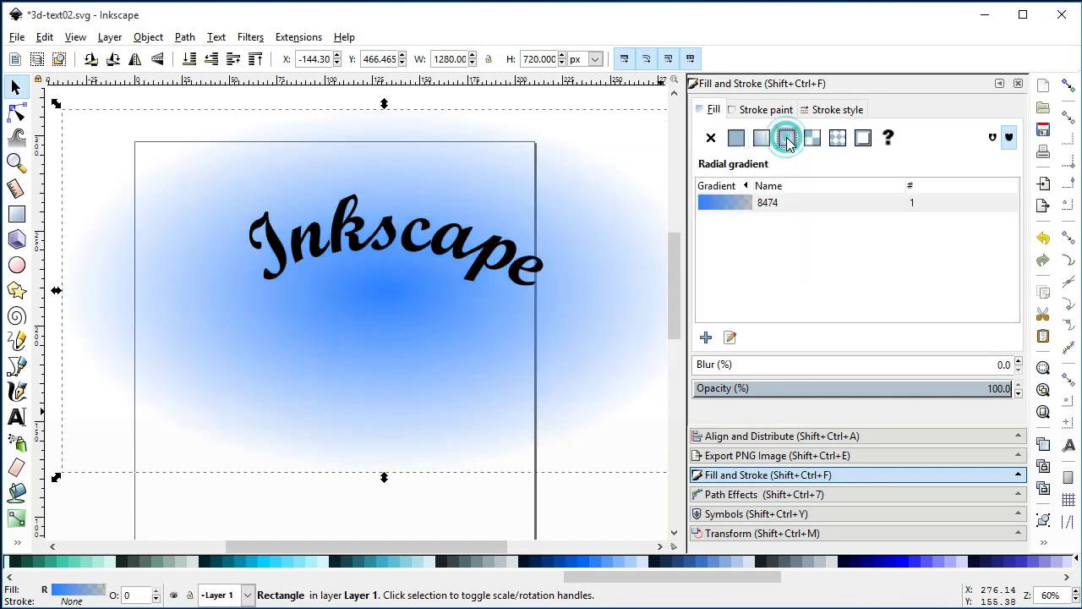
left_click(730, 337)
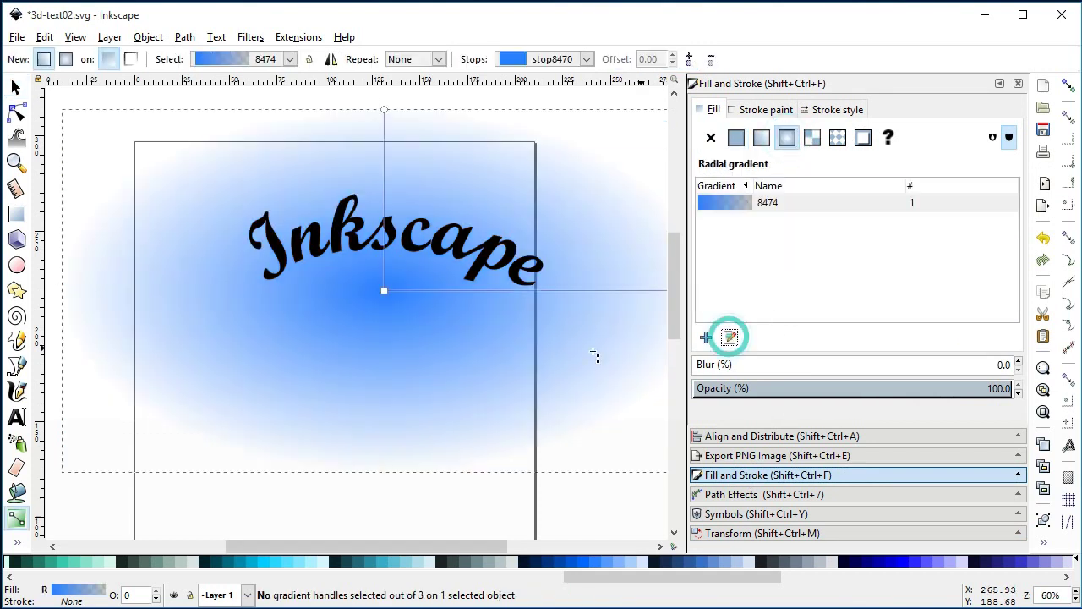
left_click(385, 110)
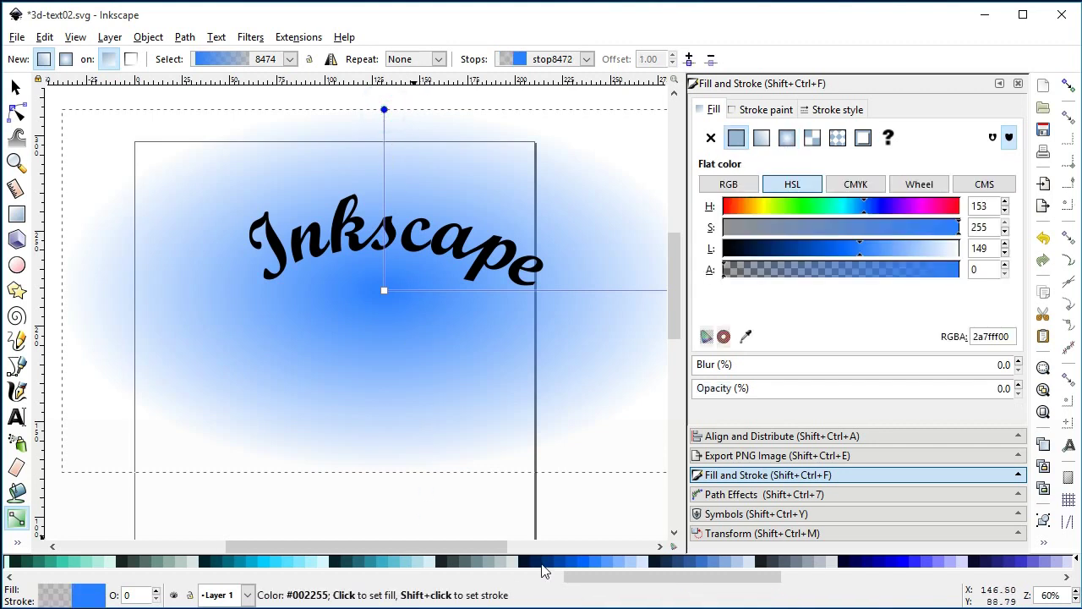
left_click(549, 564)
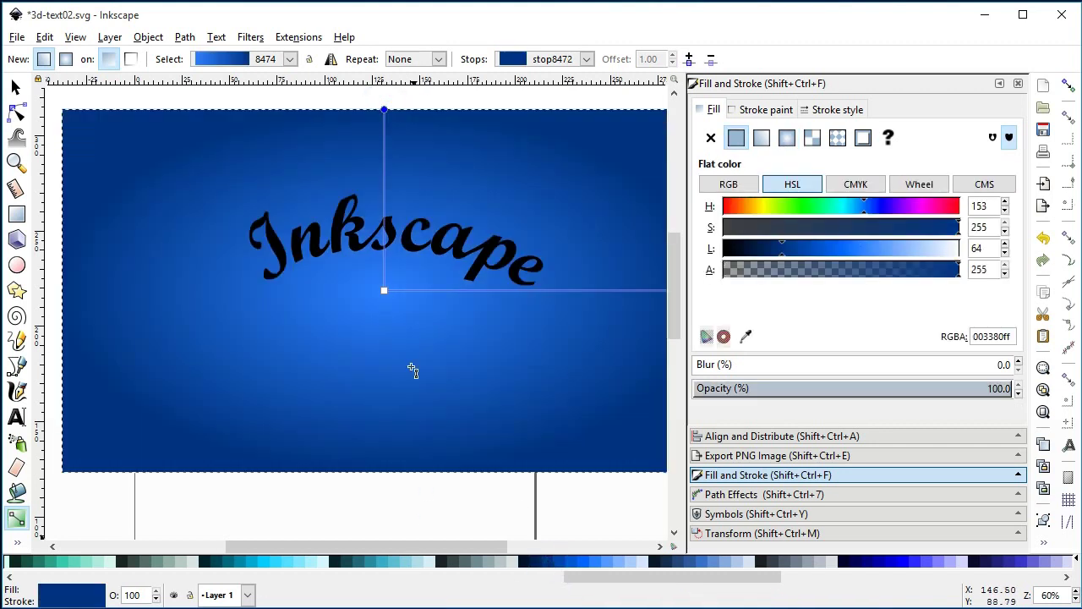
left_click(15, 87)
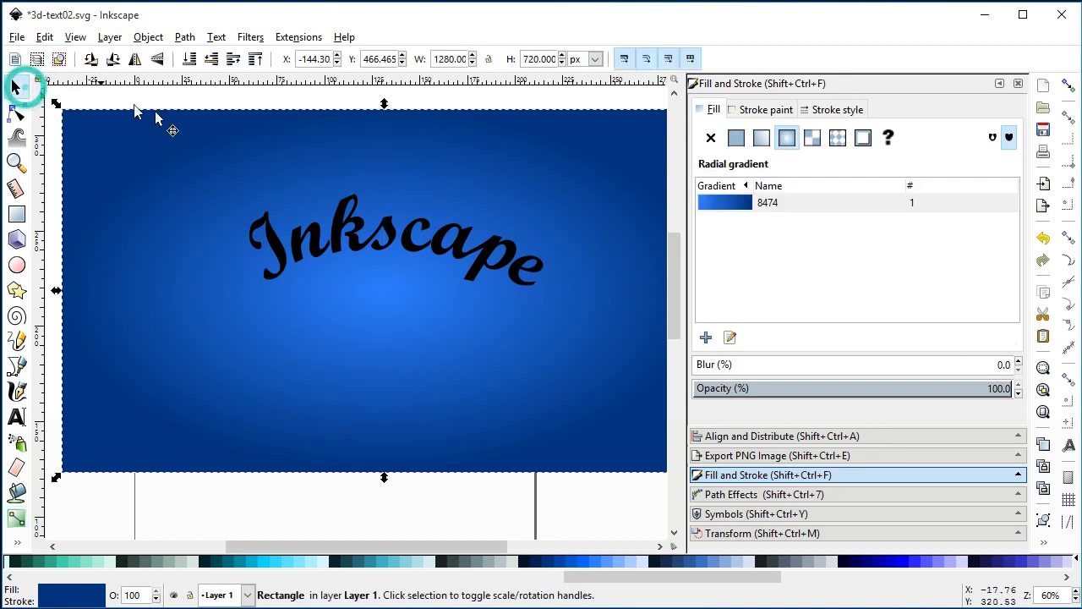
left_click(309, 93)
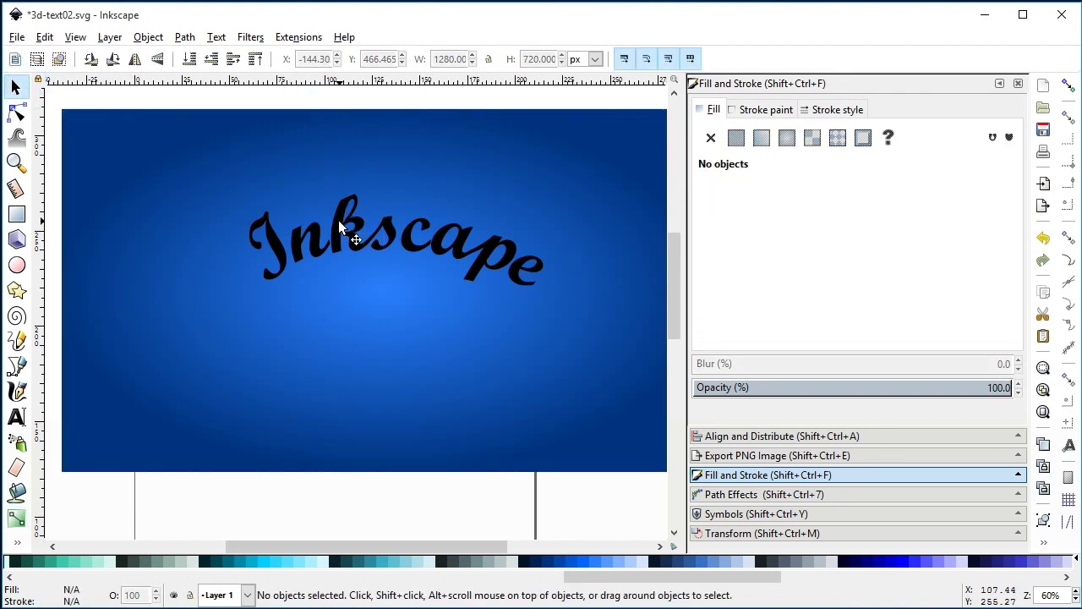
- Nudge the arched word slightly down and fill it white instead of black
left_click(339, 222)
left_click_drag(338, 227, 342, 243)
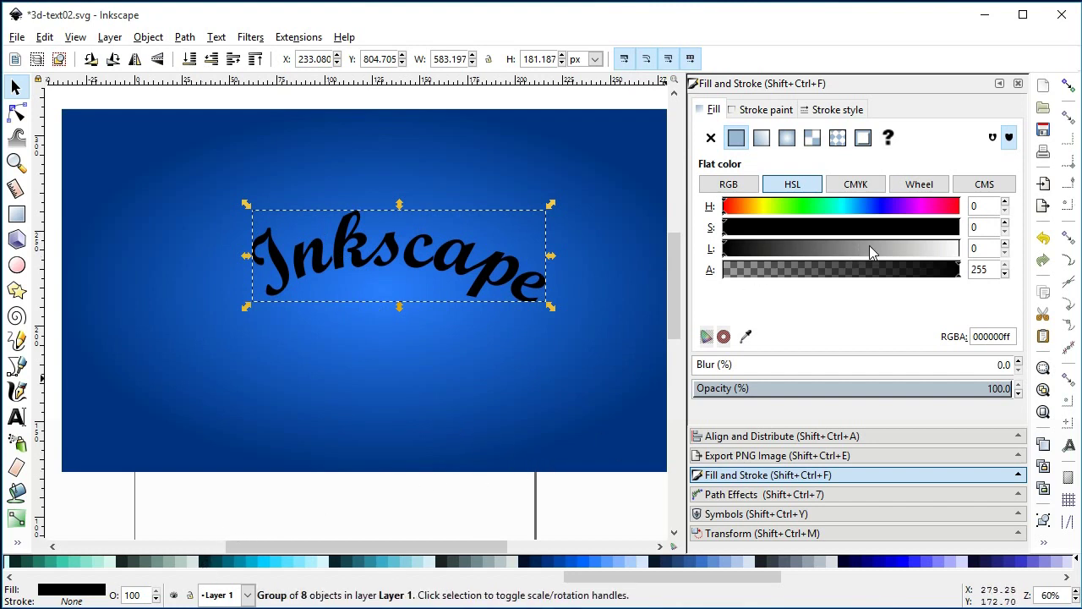
left_click_drag(751, 579, 108, 603)
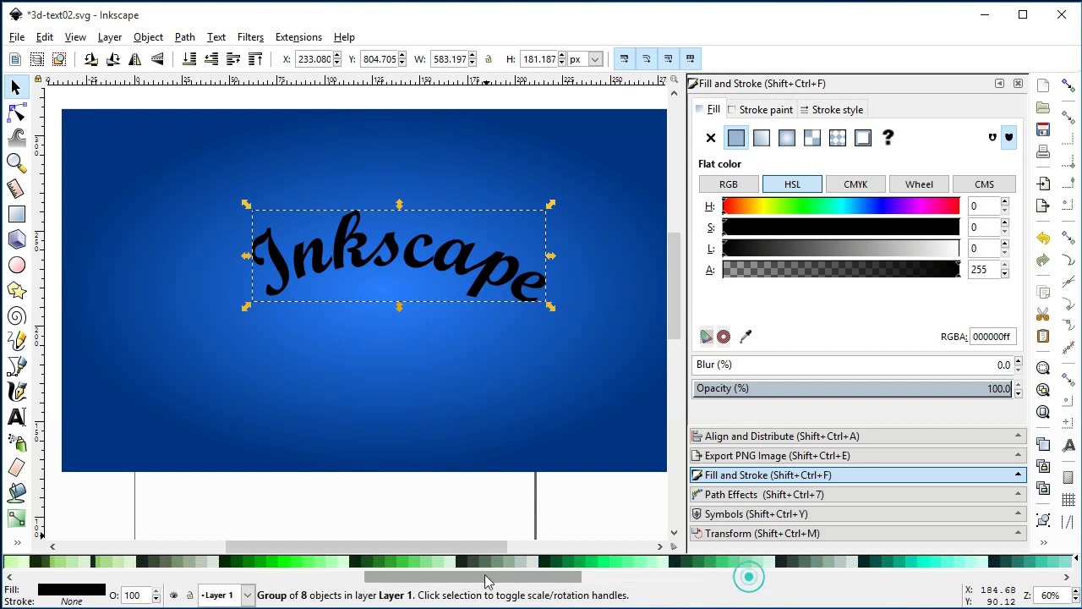
left_click(108, 561)
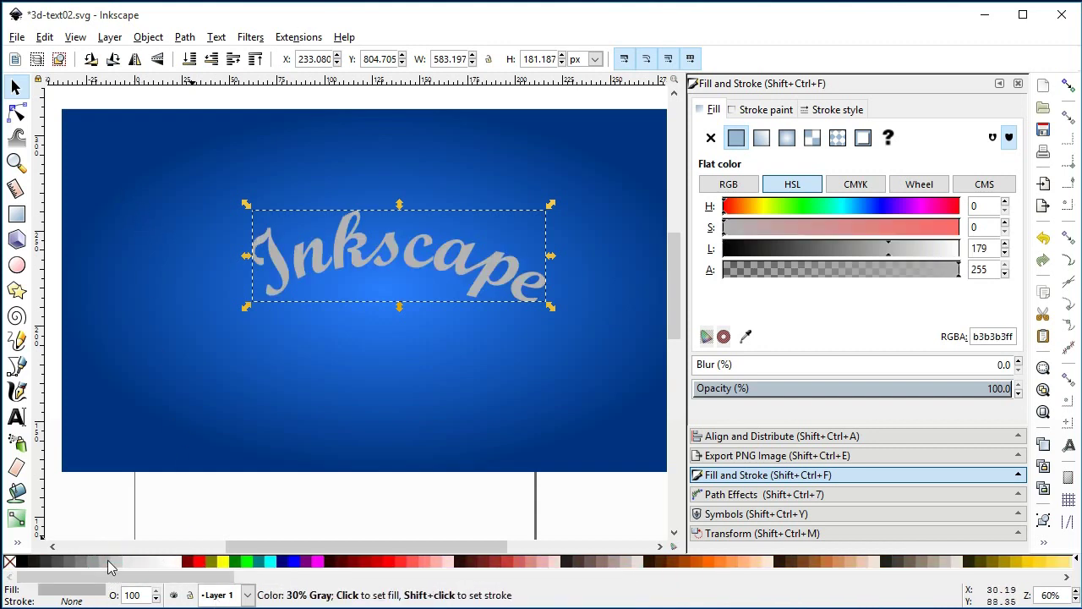
left_click(105, 561)
left_click(106, 561)
left_click(16, 162)
mouse_move(203, 125)
left_mouse_down()
mouse_move(414, 273)
mouse_move(593, 338)
left_mouse_up()
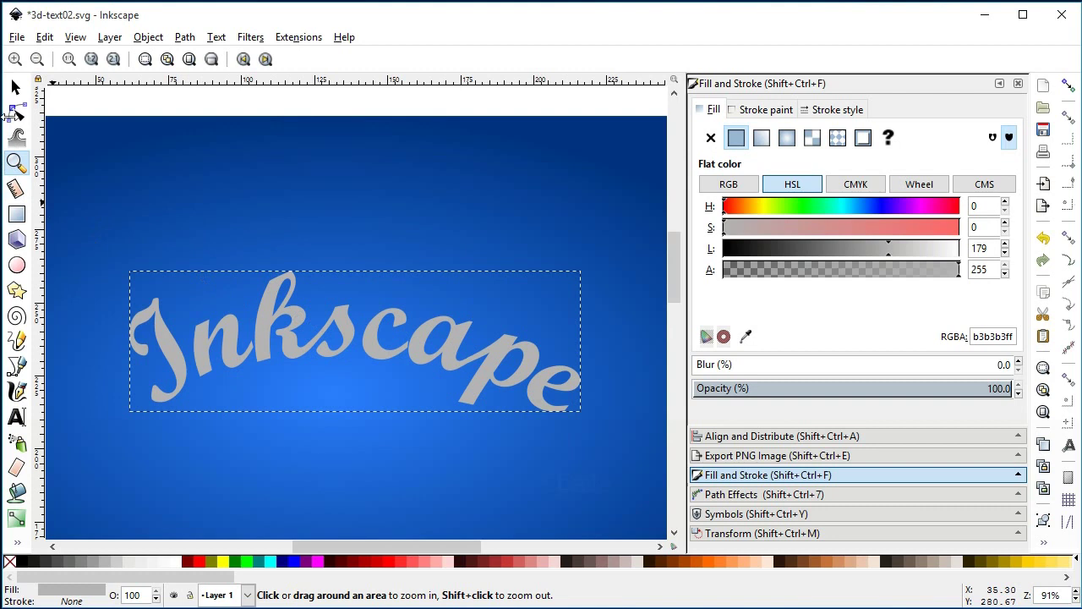
left_click(16, 87)
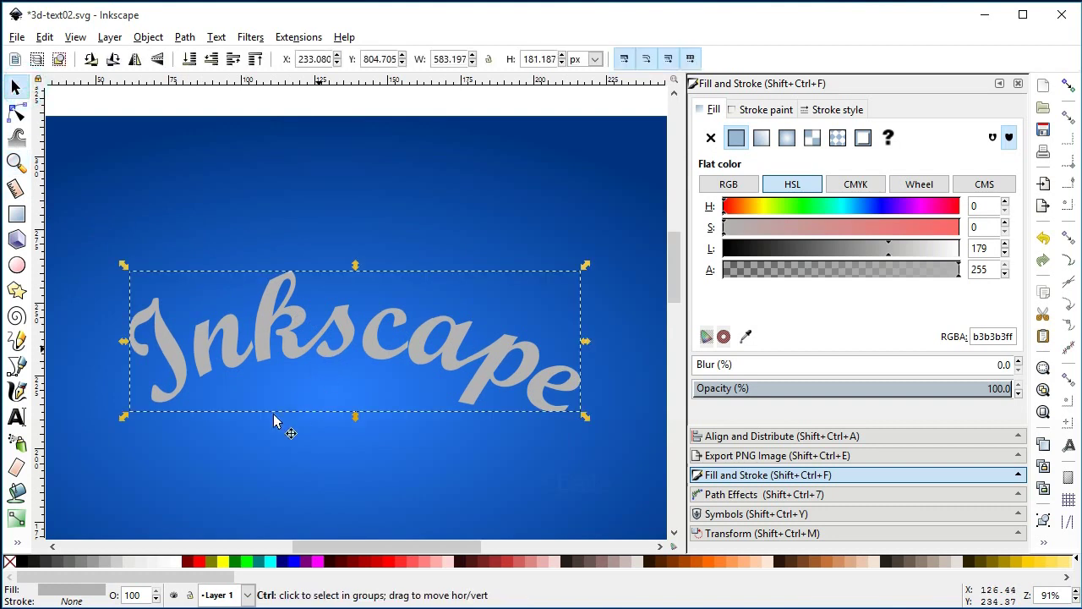
left_click(182, 562)
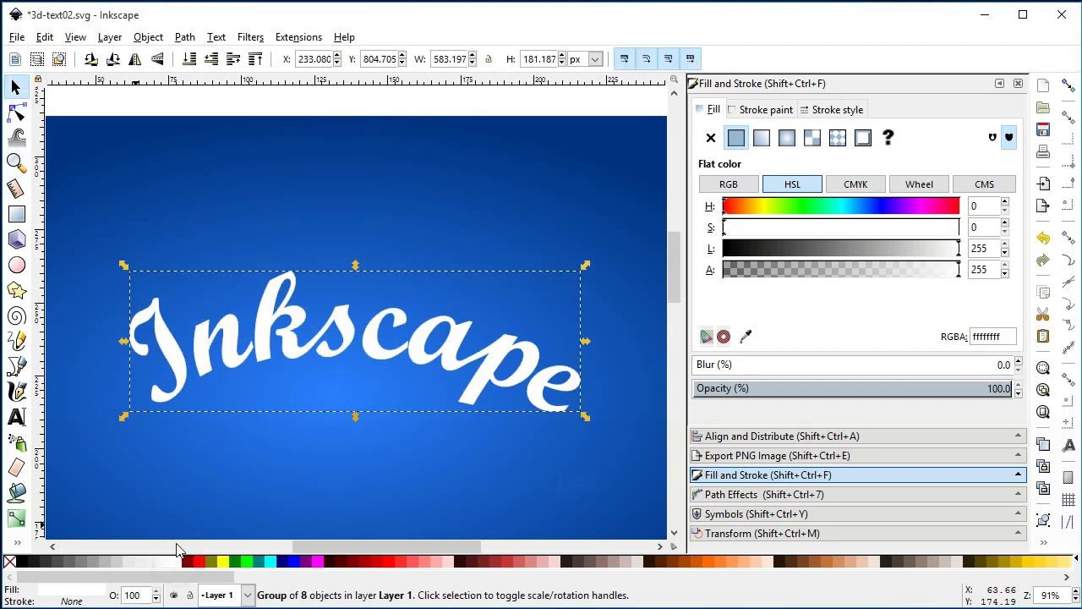
- Nudge the white lettering a few steps up and right so the grey copy shows as an edge
key("Up")
key("Right")
key("Up")
key("Right")
key("Up")
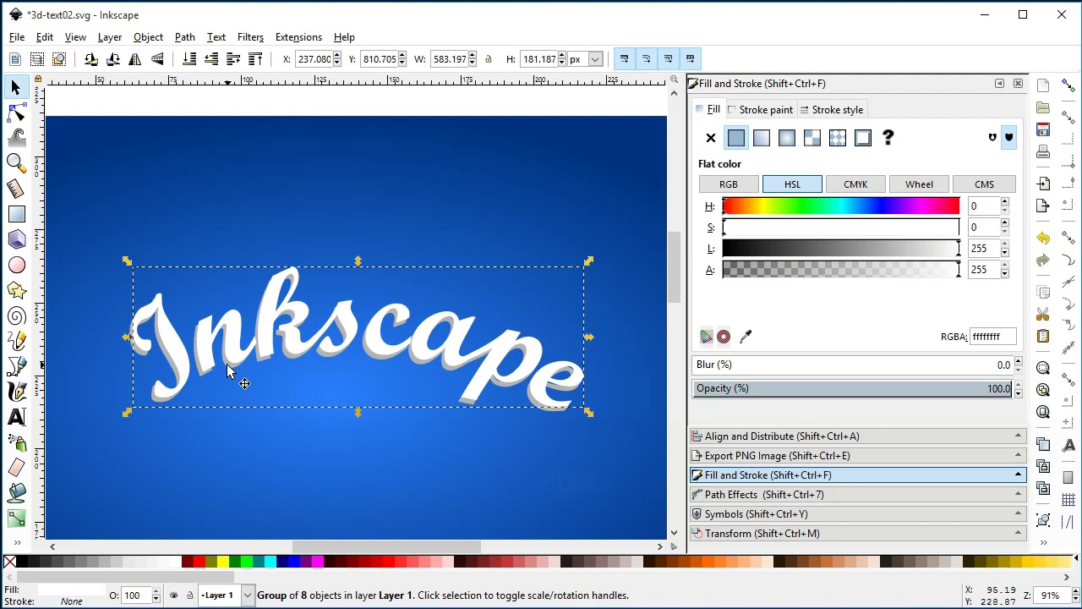
key("Down")
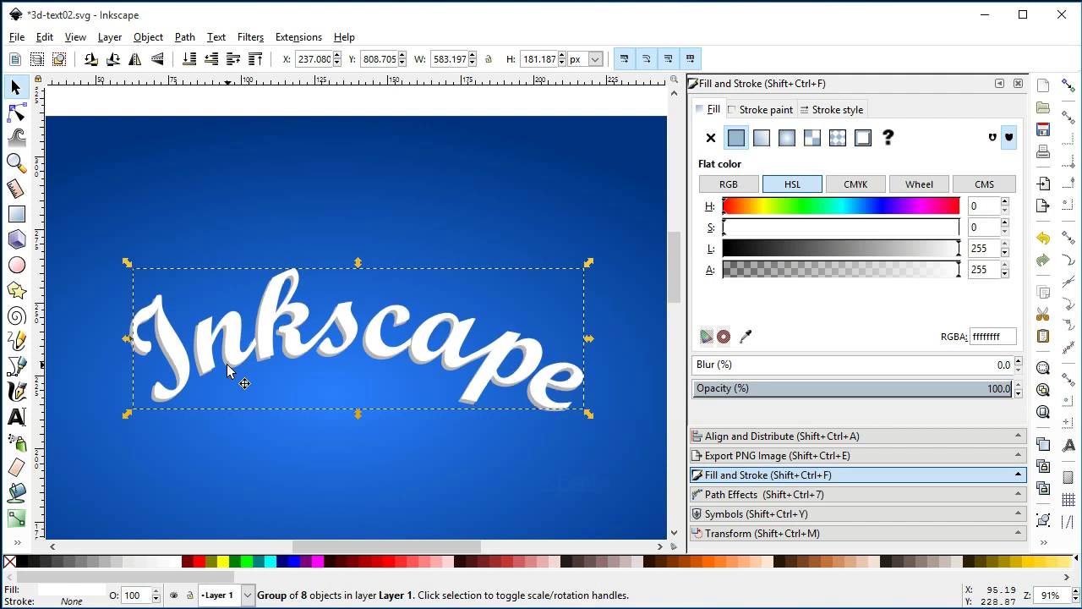
key("Right")
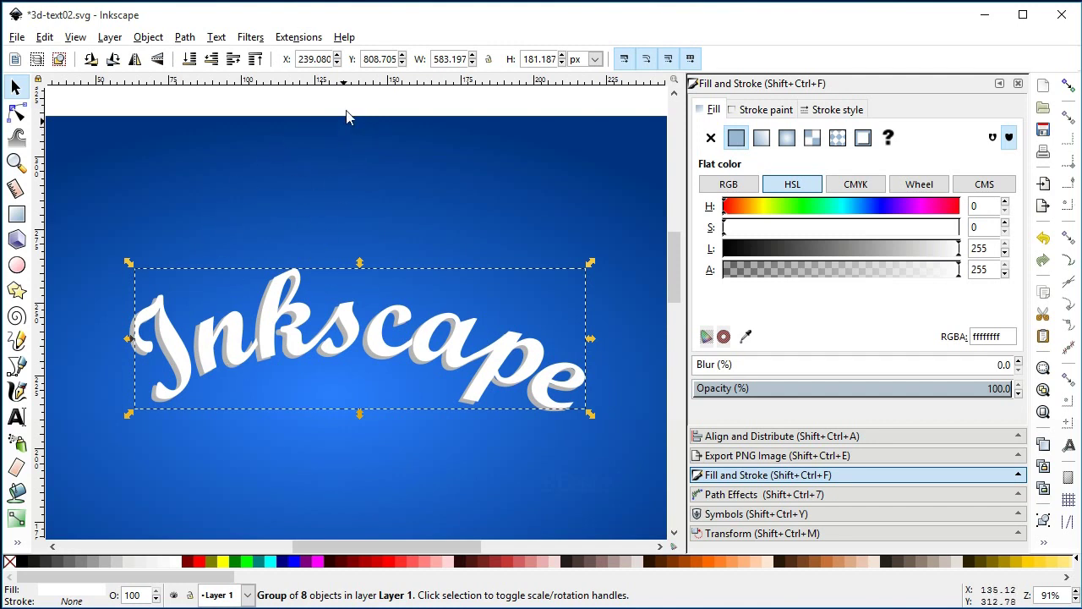
left_click(477, 100)
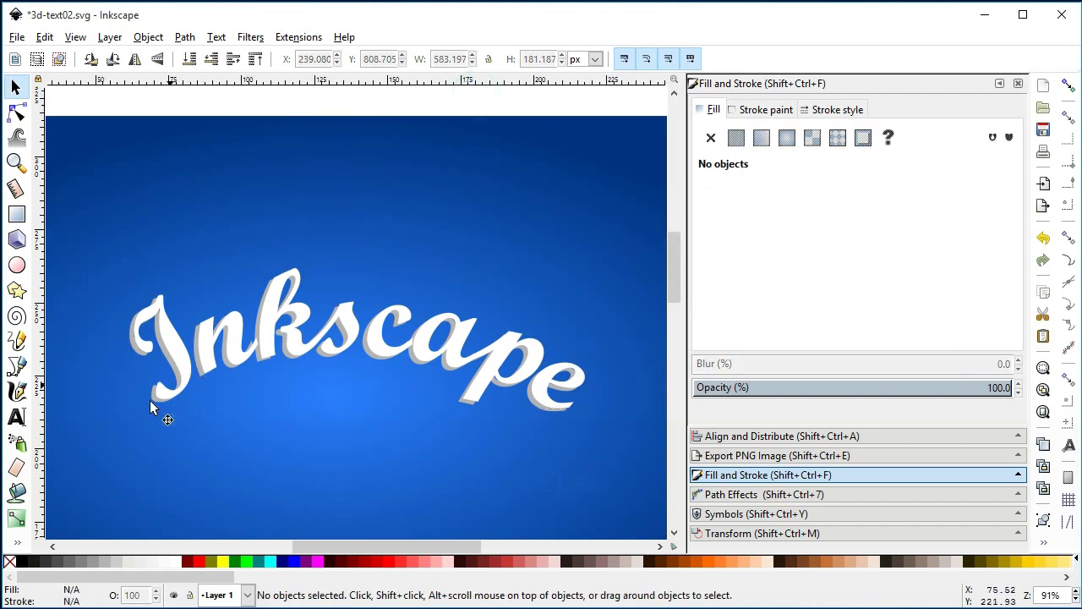
- Darken the grey copy by lowering its lightness to 149
left_click(133, 349)
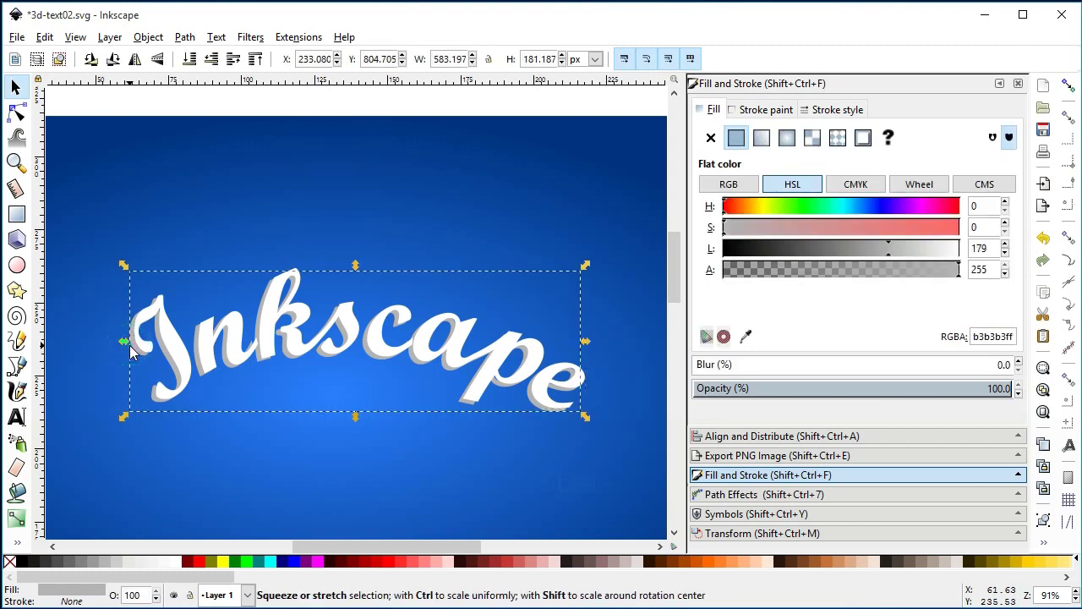
left_click_drag(876, 251, 862, 249)
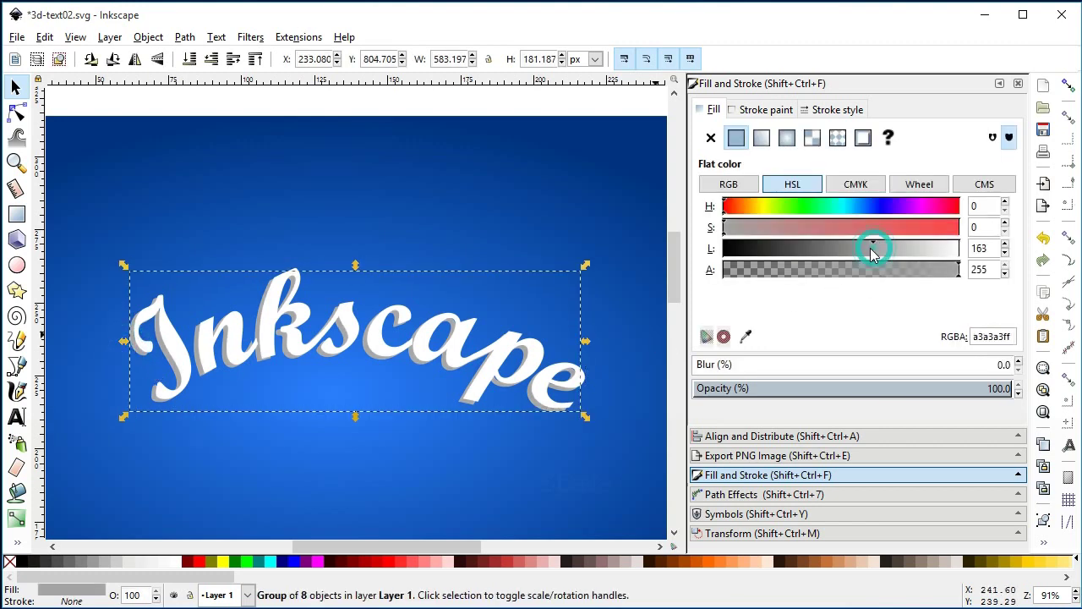
left_click(414, 102)
key("minus")
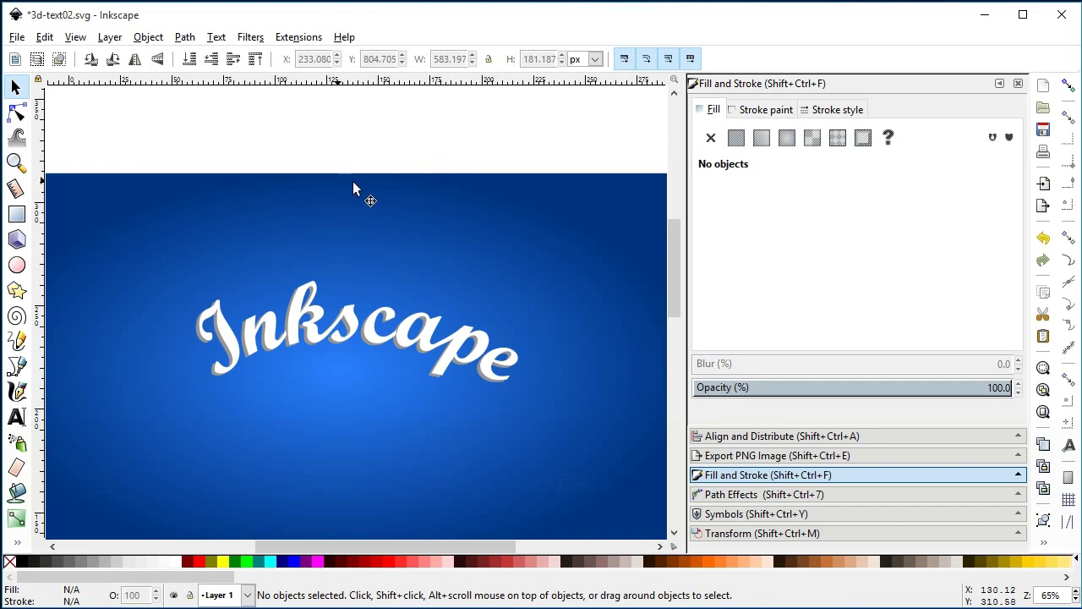
- Zoom in on the first letters and select the grey extrusion beneath the white text
left_click(211, 377)
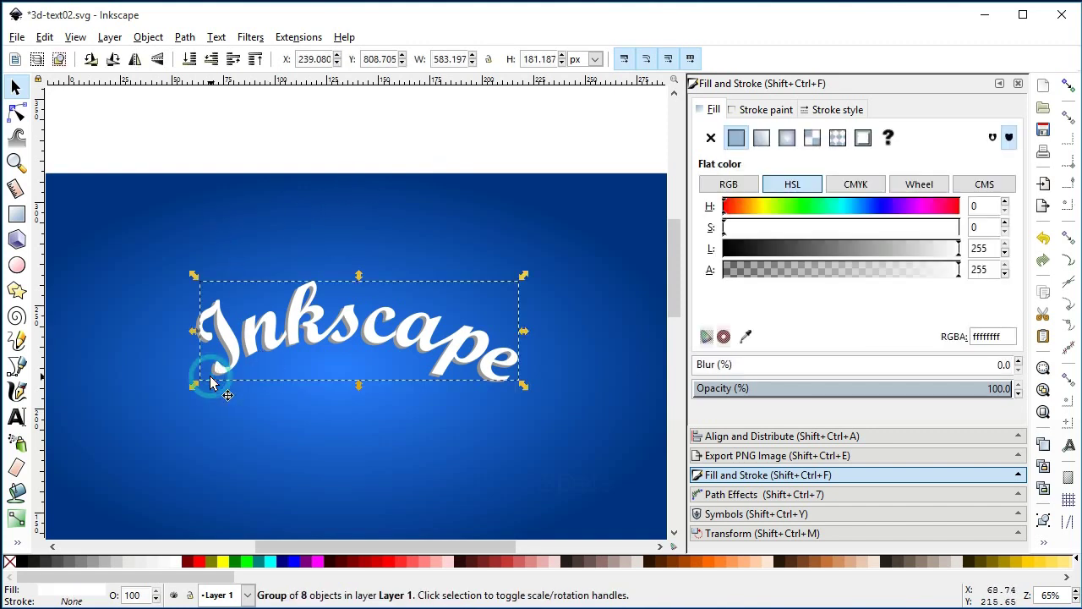
left_click(198, 333)
left_click(194, 332)
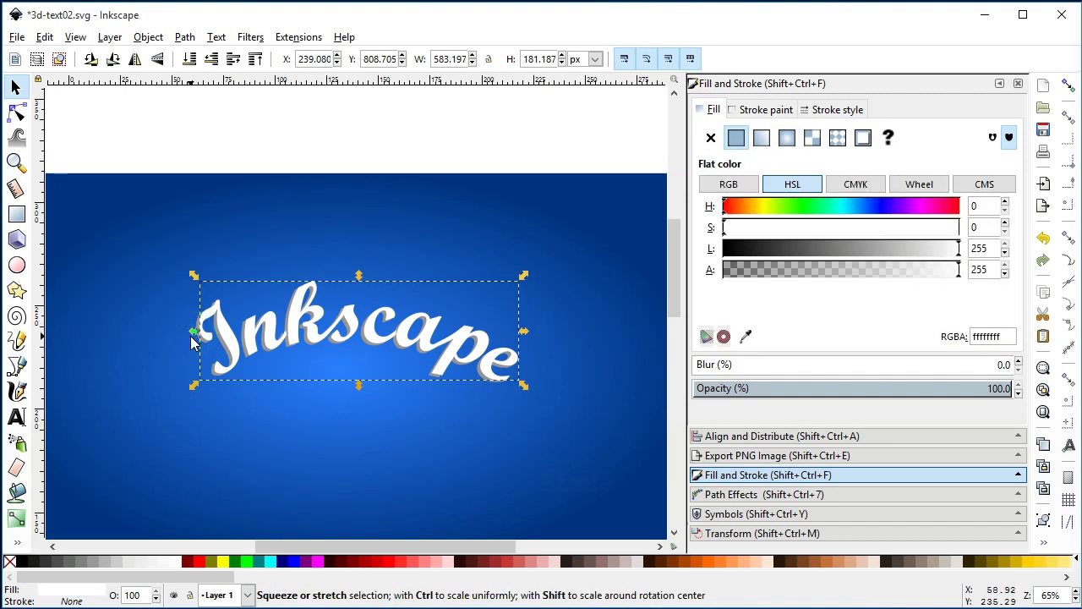
left_click(15, 161)
left_click_drag(116, 225, 525, 459)
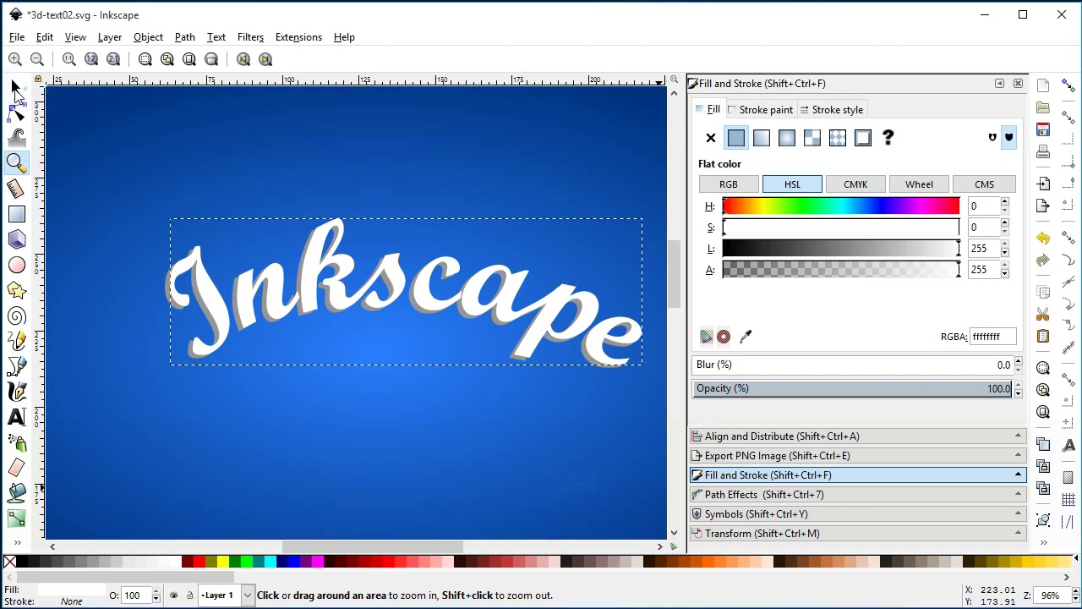
left_click(97, 142)
left_click(15, 86)
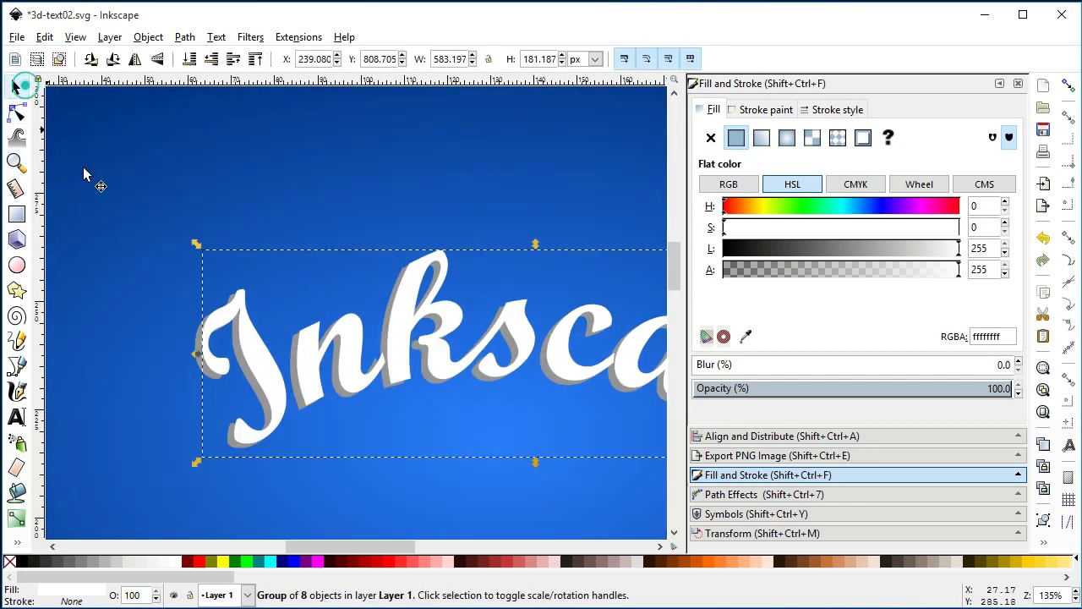
left_click(122, 227)
left_click_drag(198, 367, 191, 371)
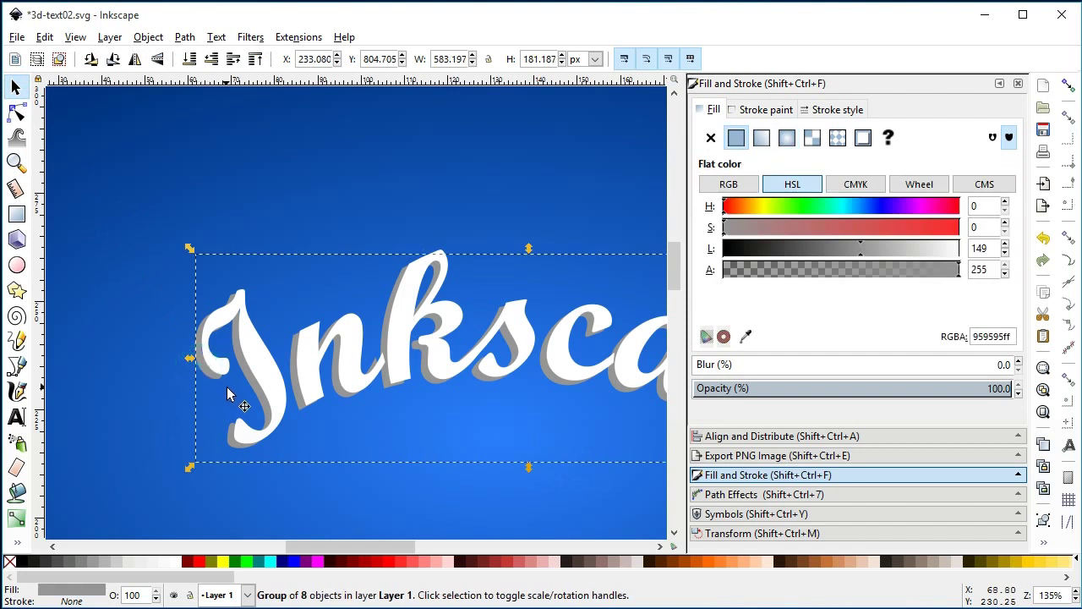
- Duplicate the grey extrusion and nudge the copy down and left
key("ctrl")
key("Home")
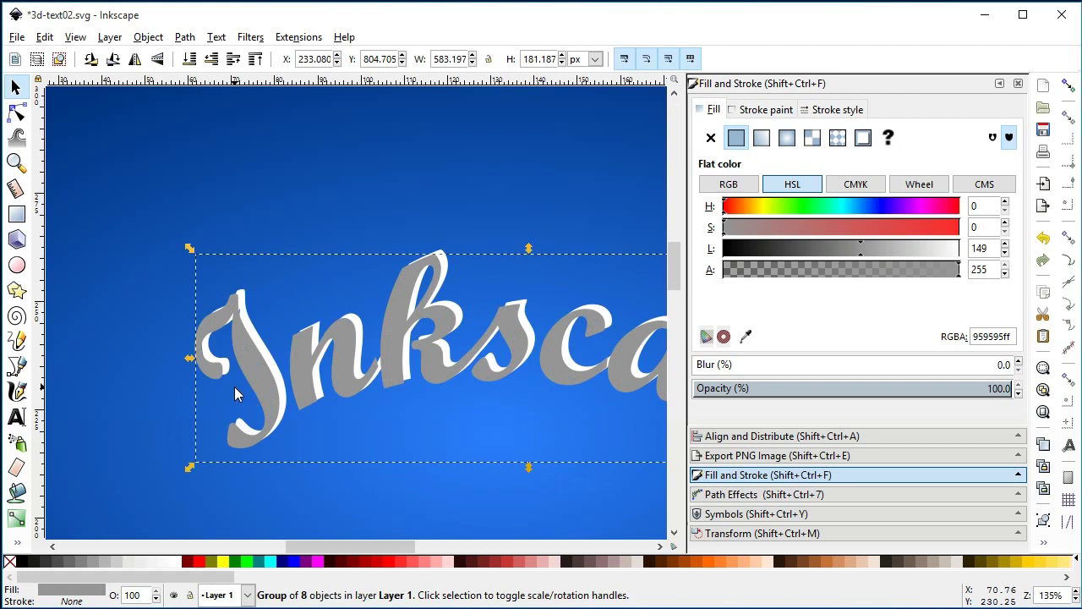
key("minus")
key("minus")
key("minus")
key("Down")
key("Down")
key("Down")
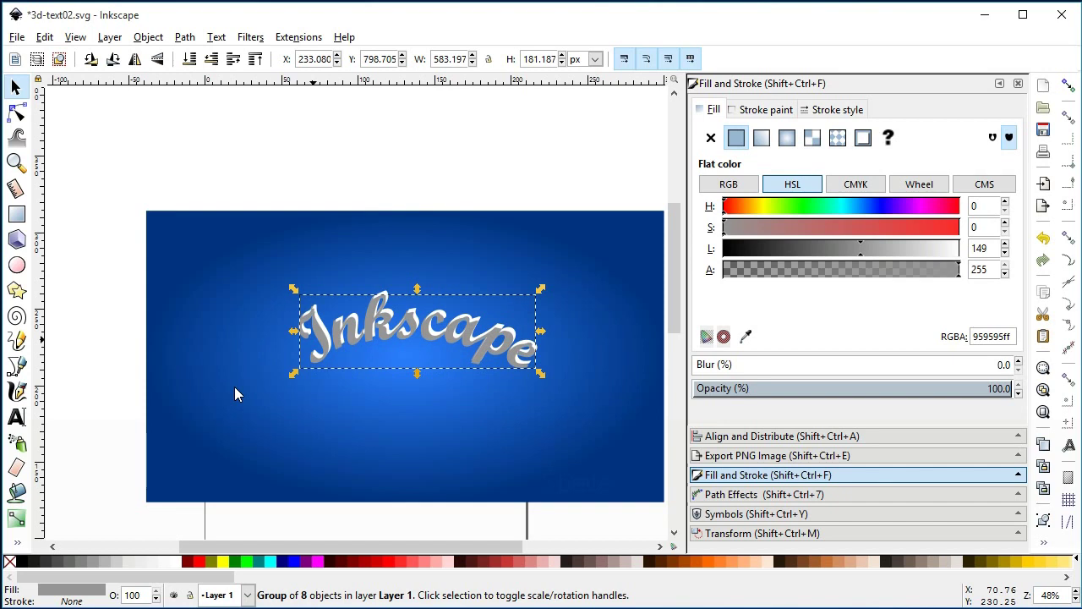
key("Left")
key("Left")
key("Left")
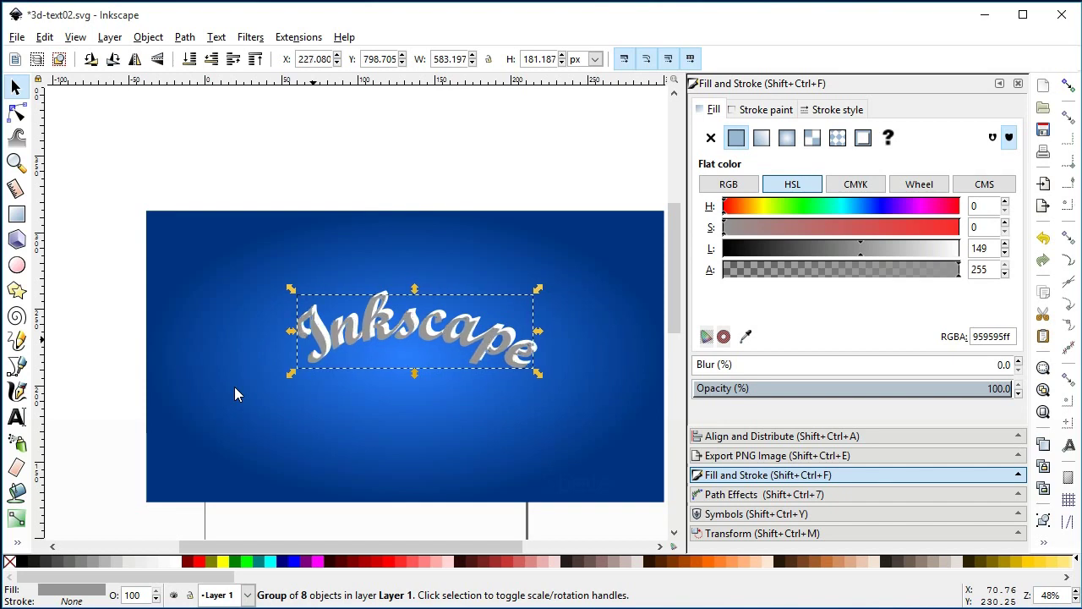
- Make the duplicate black and lower it with the background rectangle to the bottom
left_click(22, 561)
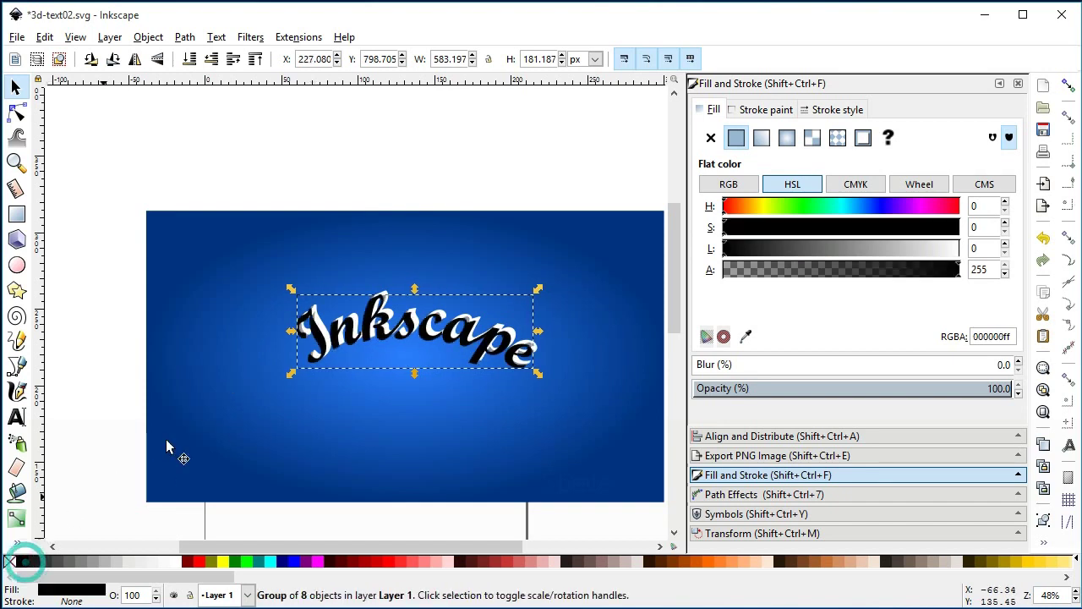
key("shift")
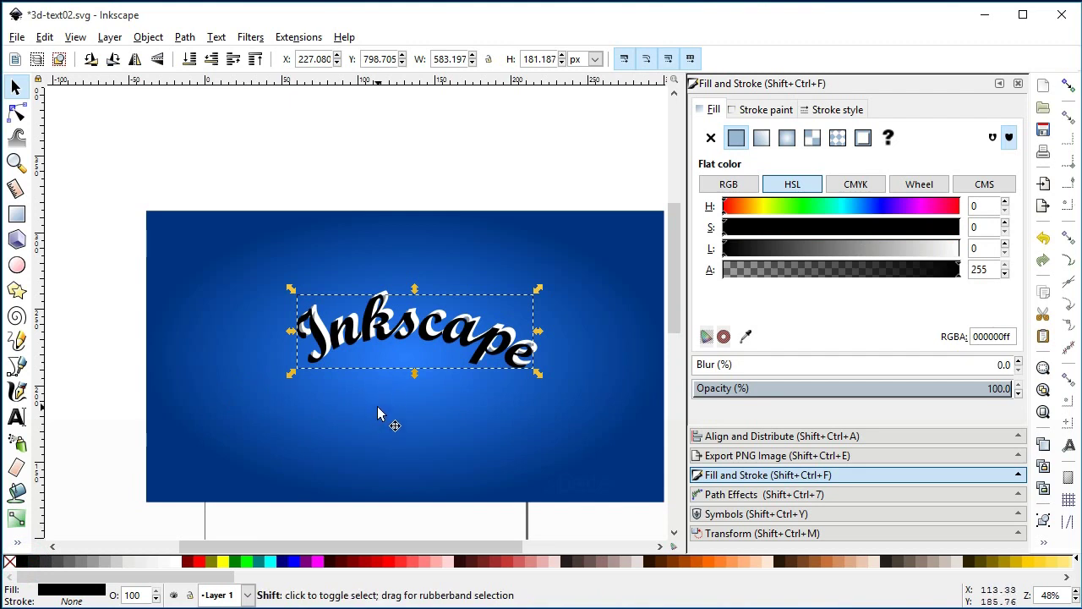
left_click(377, 415, "shift")
left_click(151, 38)
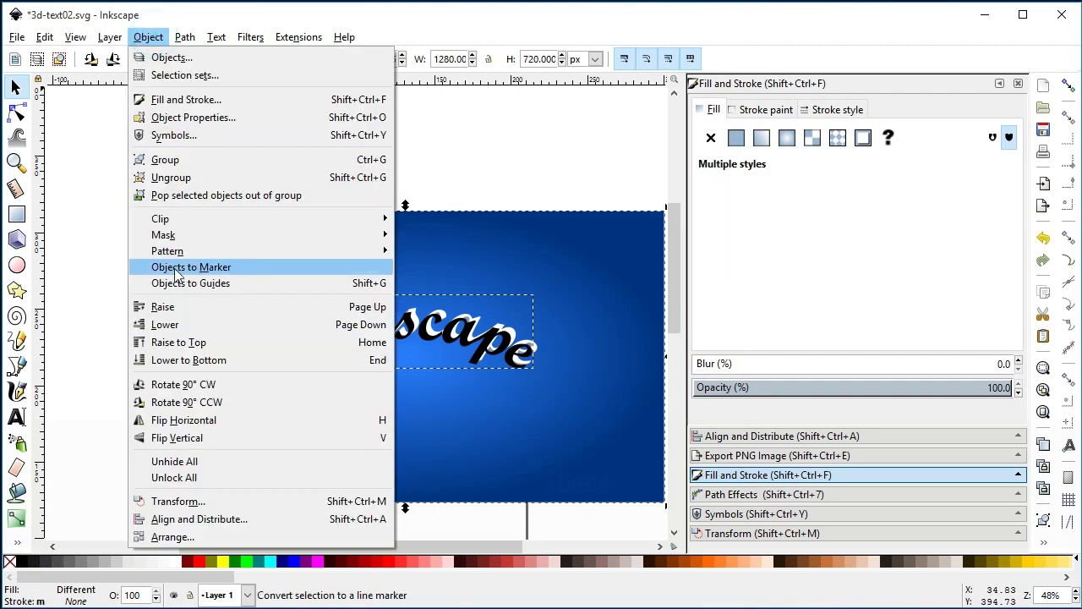
left_click(203, 360)
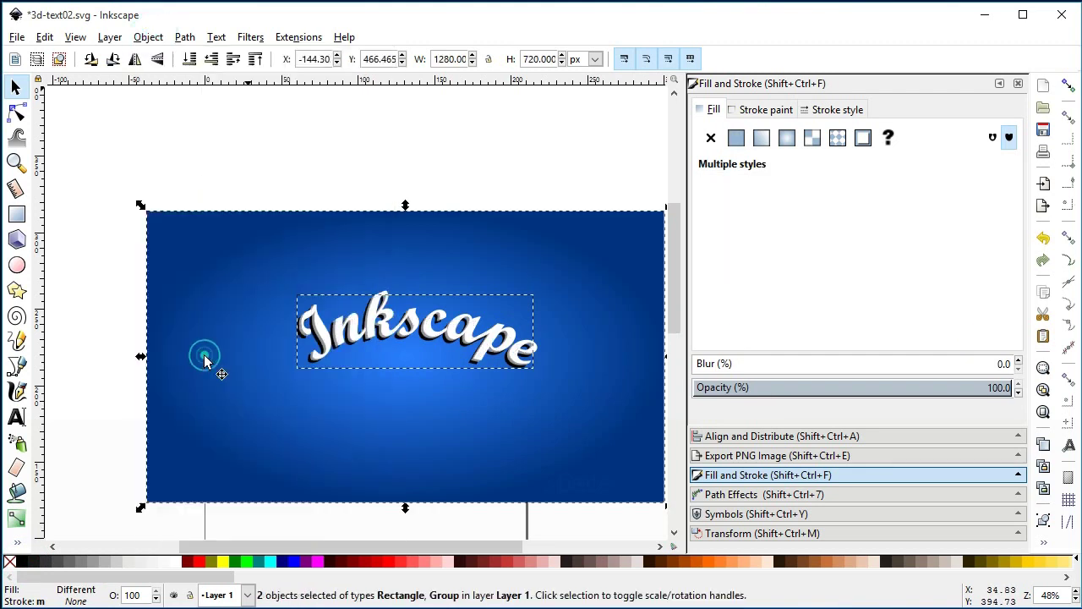
- Give the black shadow copy a 1.9 blur, then zoom out to the whole background
left_click(108, 345)
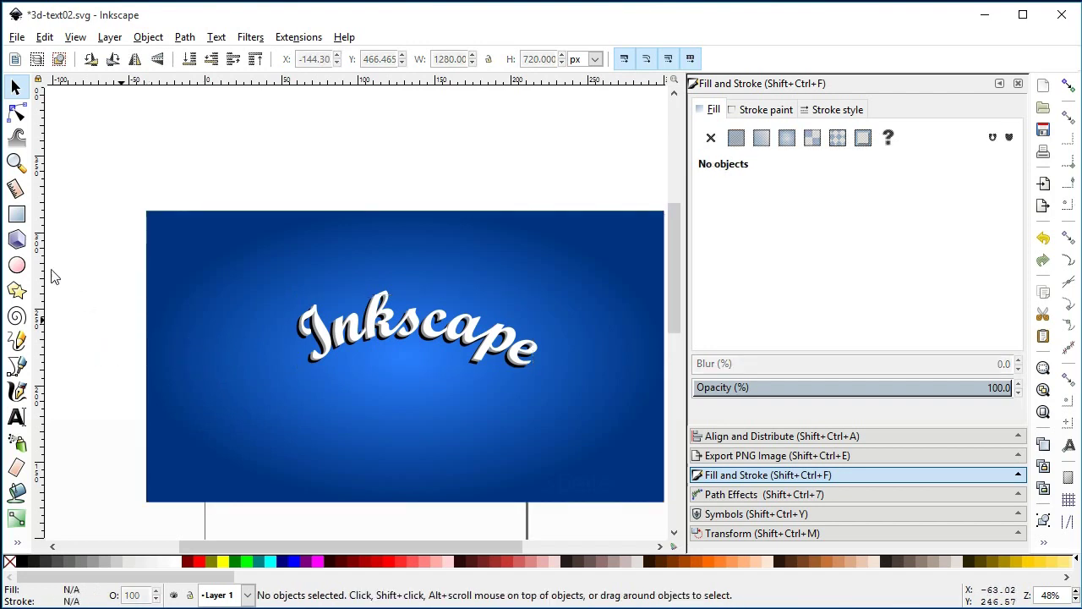
left_click(15, 162)
left_click_drag(274, 262, 486, 404)
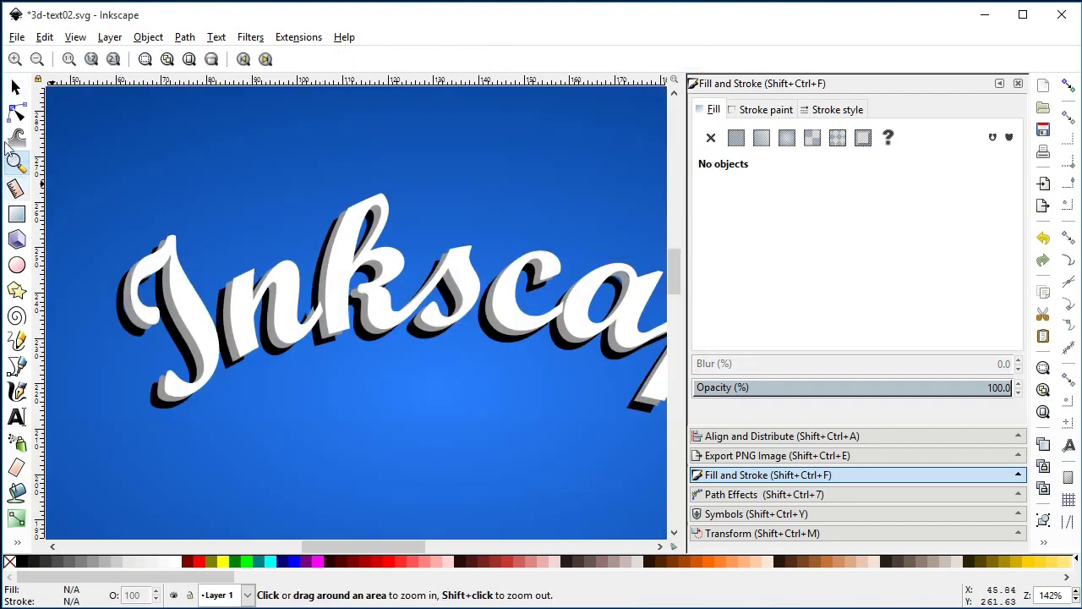
left_click(14, 86)
left_click(128, 336)
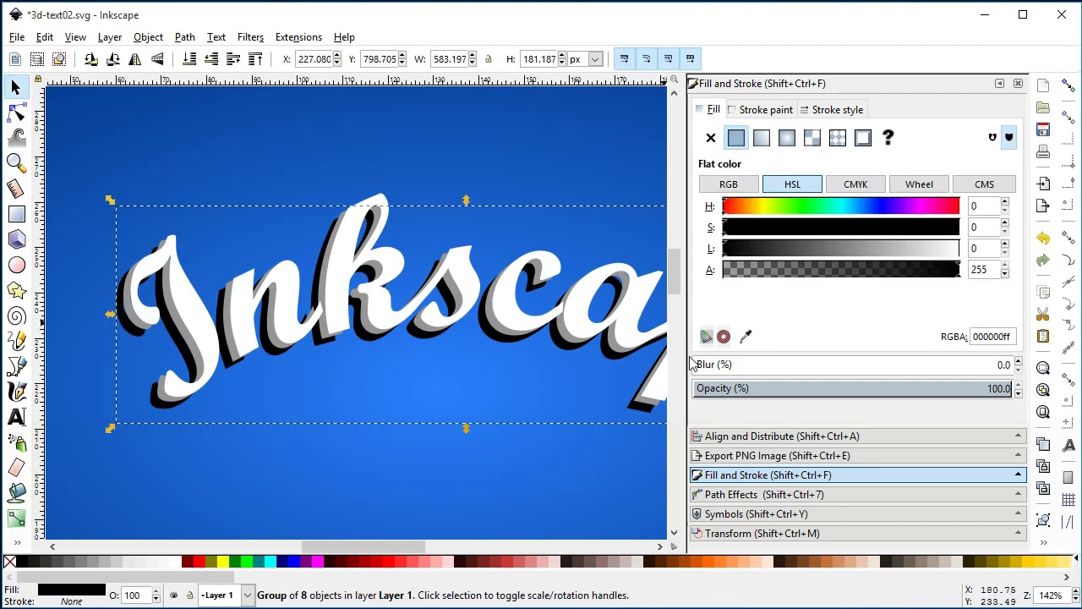
left_click(703, 368)
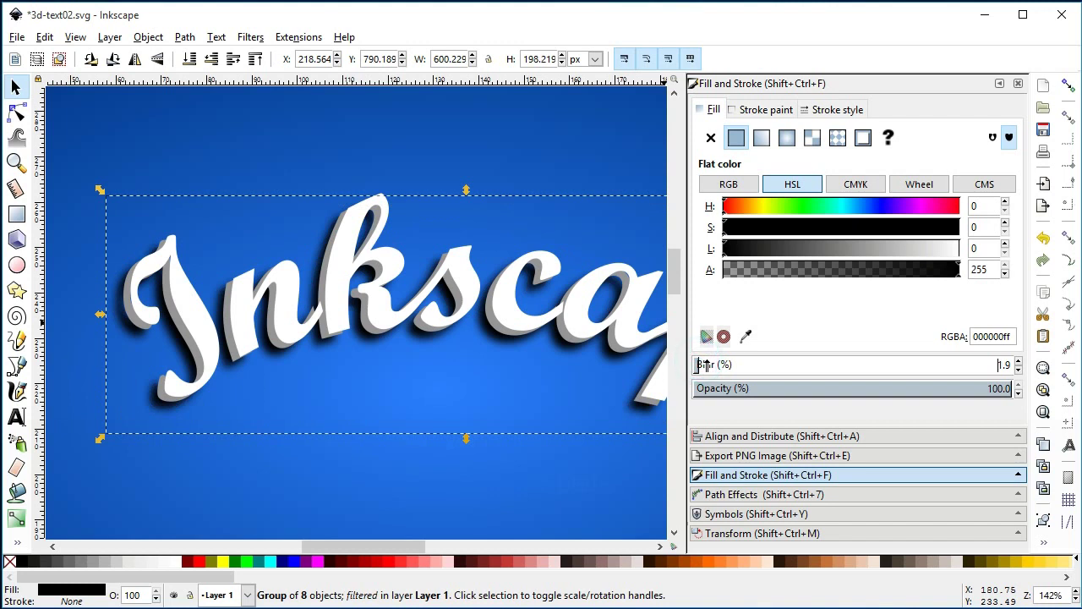
left_click(470, 475)
key("minus")
key("minus")
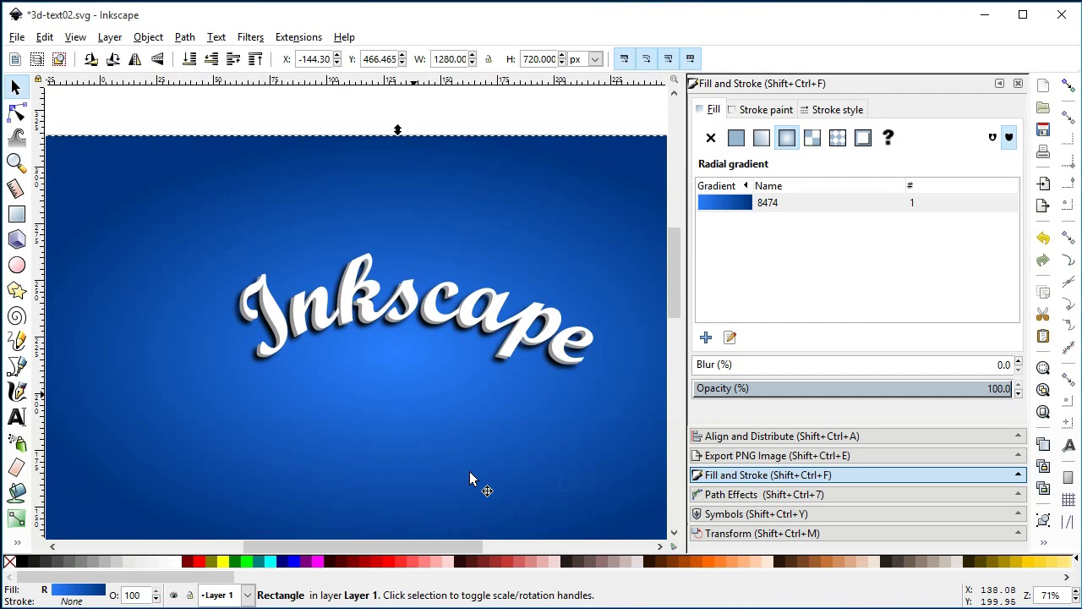
key("minus")
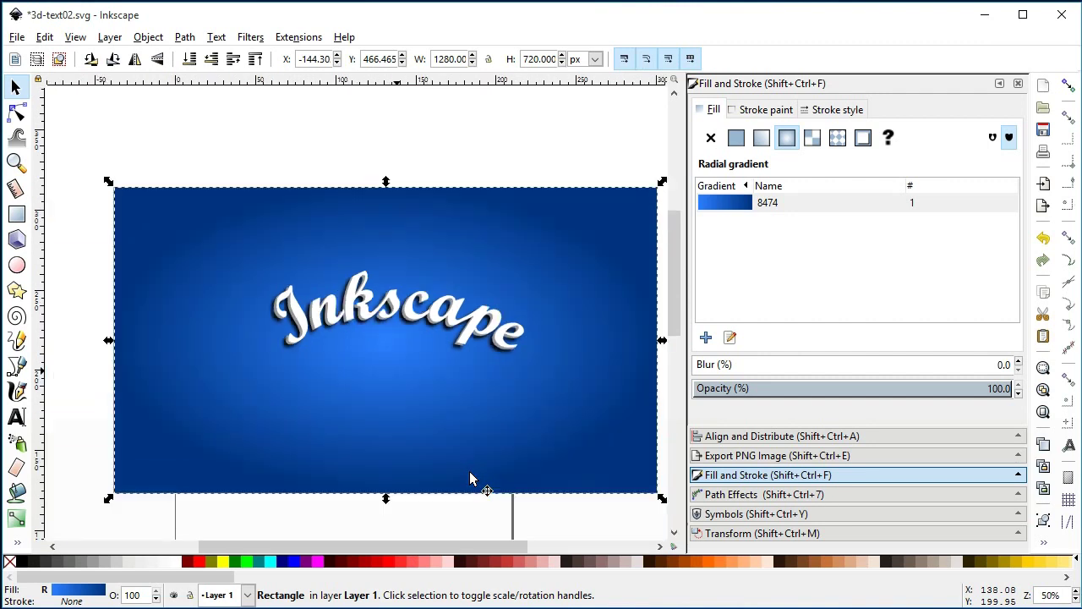